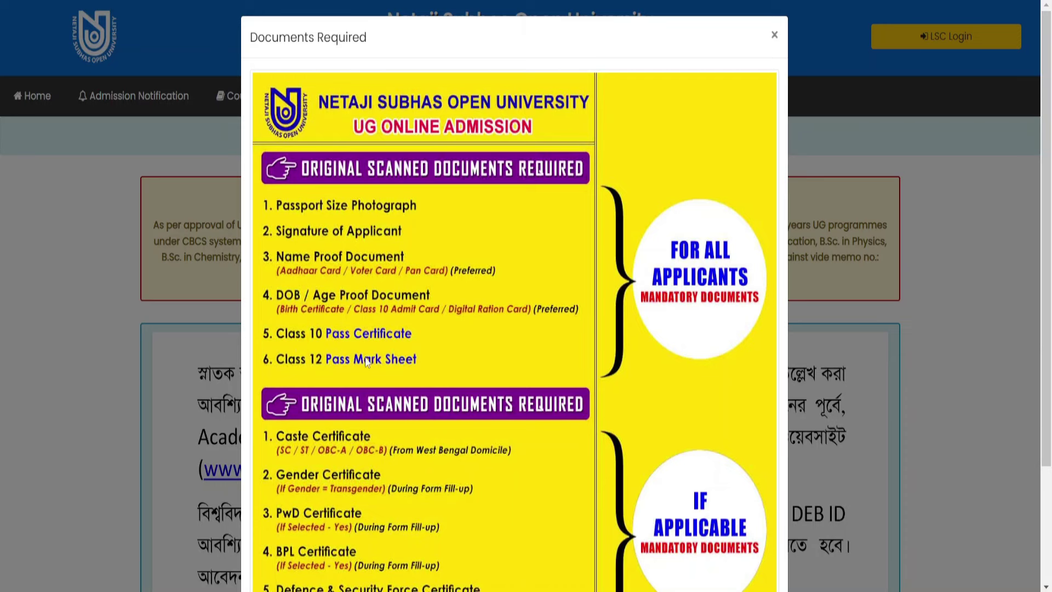
- Read through the list of documents required for UG online admission and close the notice
scroll(434, 145, down, 1)
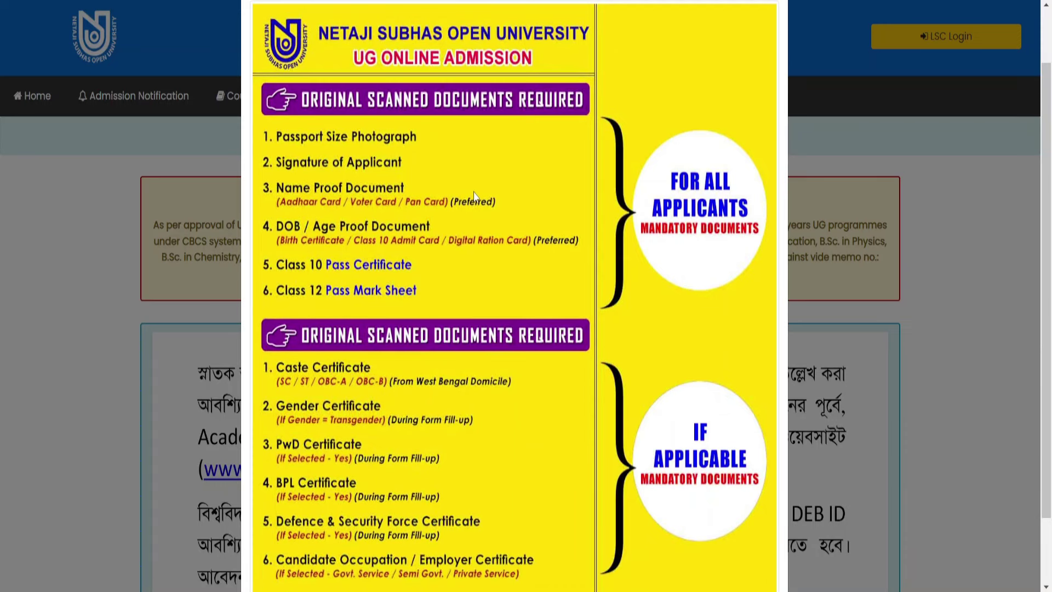
scroll(474, 195, down, 1)
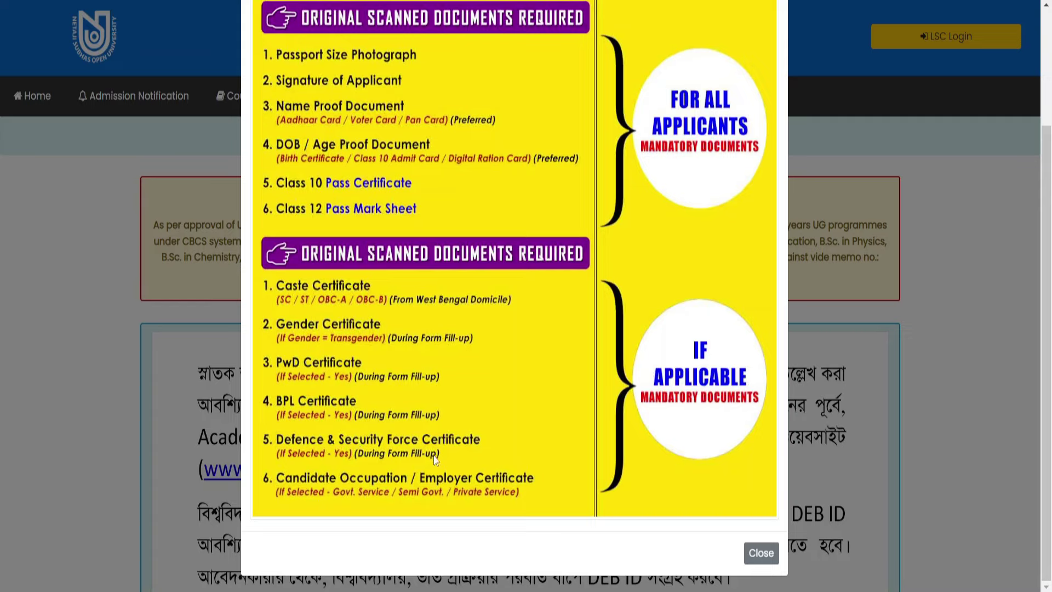
click(760, 552)
- Check the application closing date under Important Dates and open the UG admission page
scroll(660, 411, down, 10)
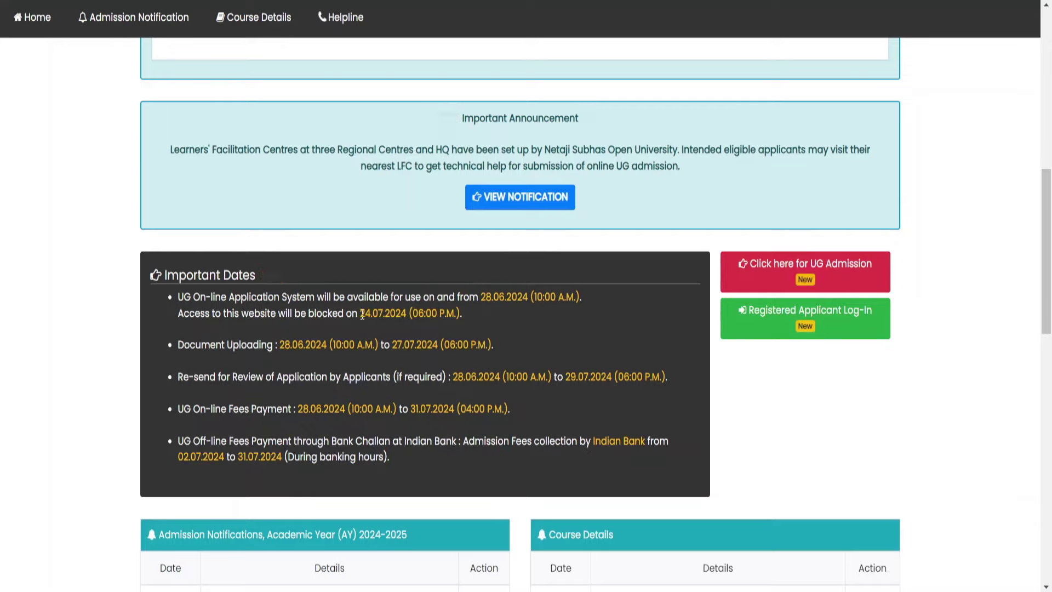
drag(359, 316, 407, 320)
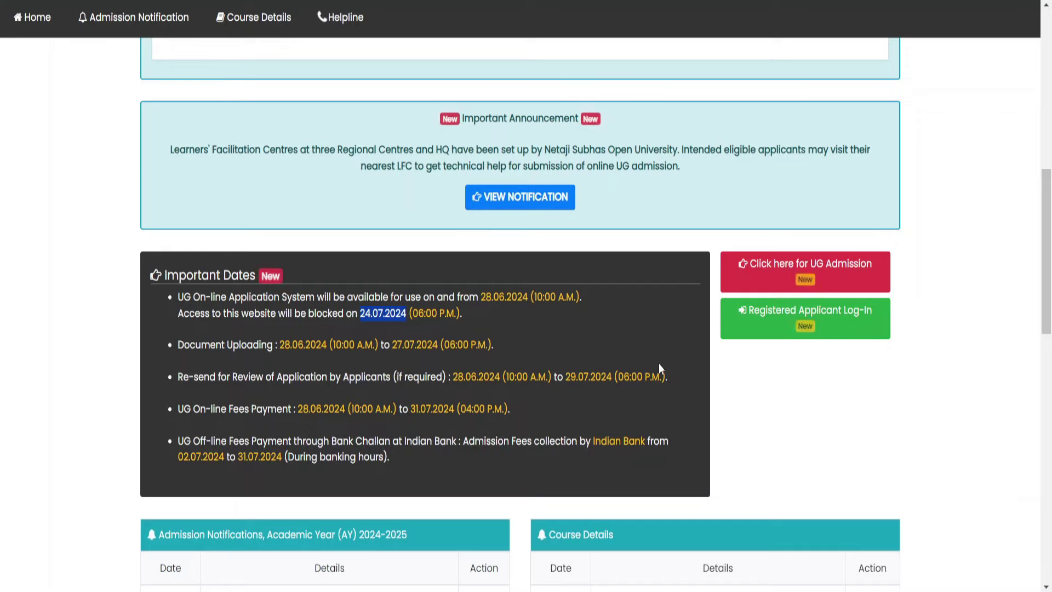
click(837, 274)
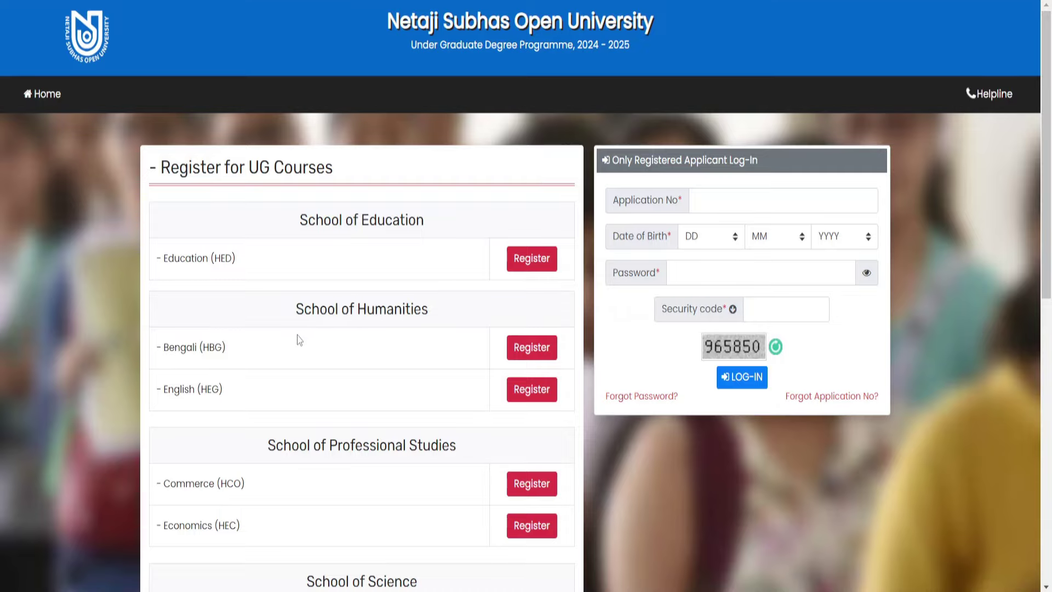
- Look through the UG courses offered by each school and start registration for Bengali (HBG)
scroll(300, 340, down, 1)
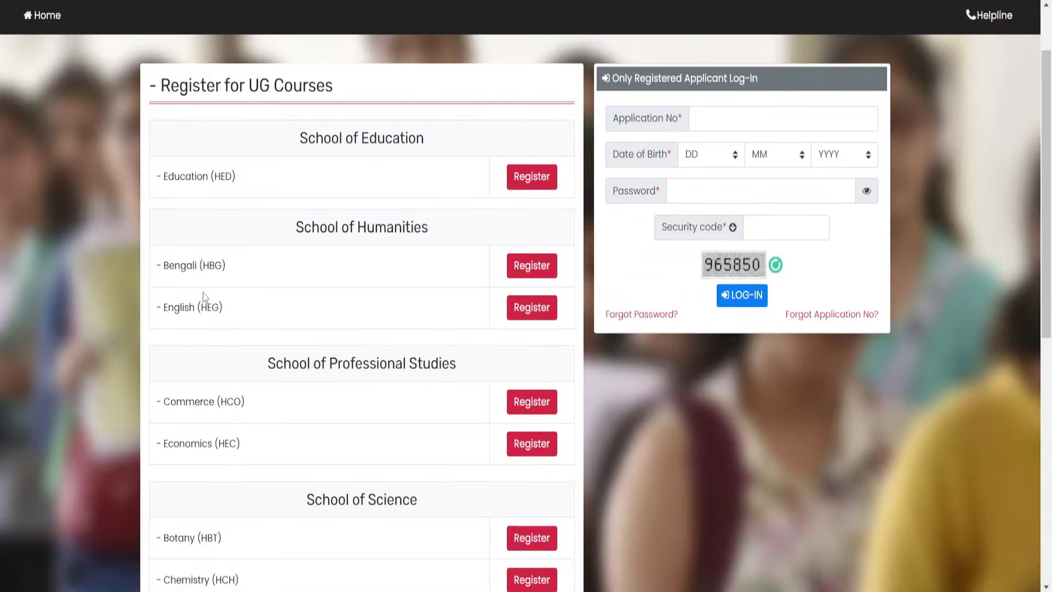
scroll(266, 342, down, 1)
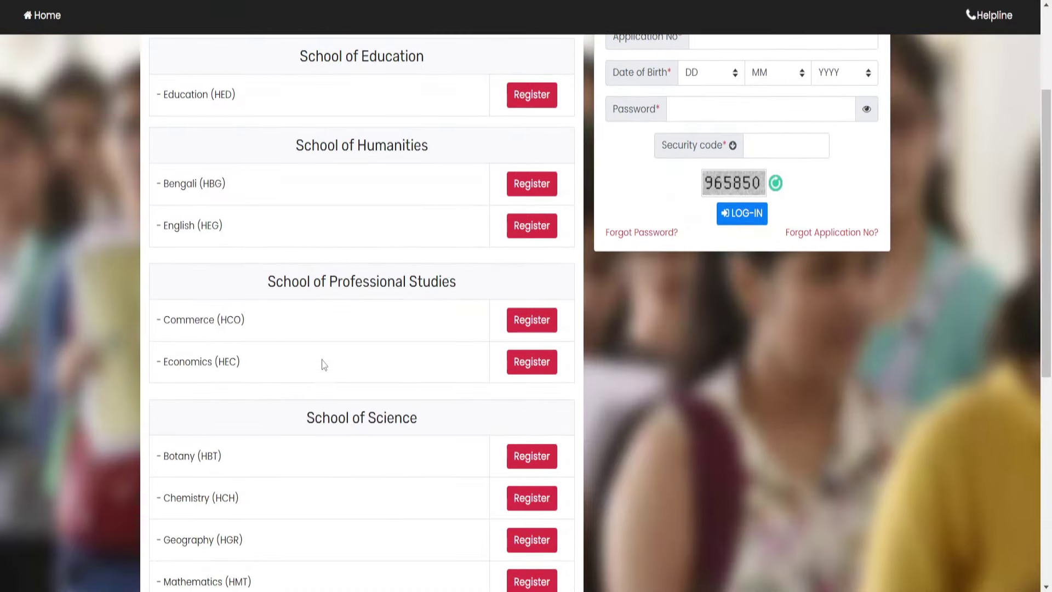
scroll(324, 363, down, 3)
scroll(420, 421, up, 5)
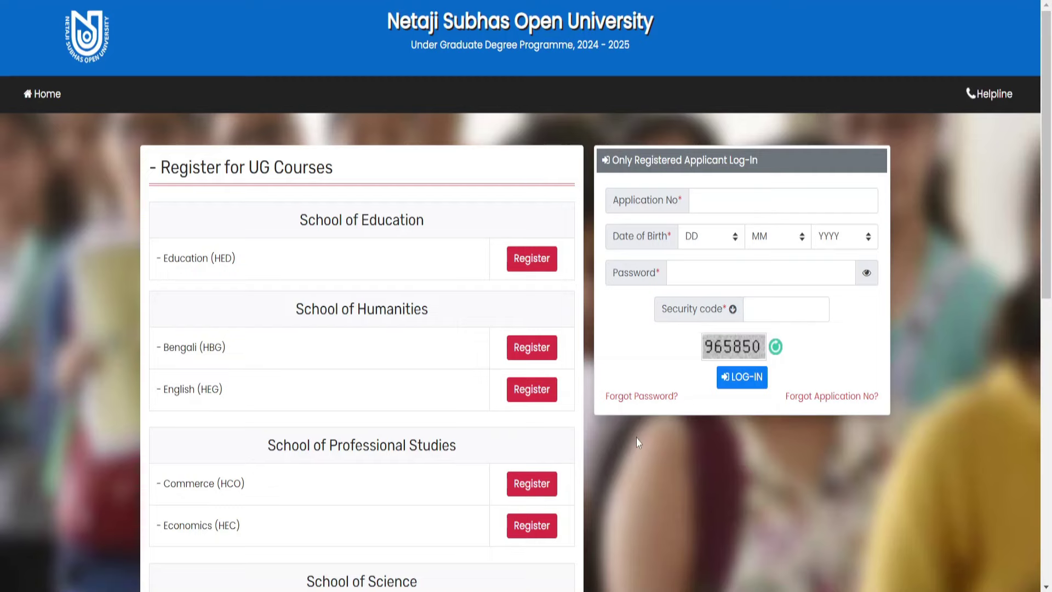
scroll(400, 424, down, 1)
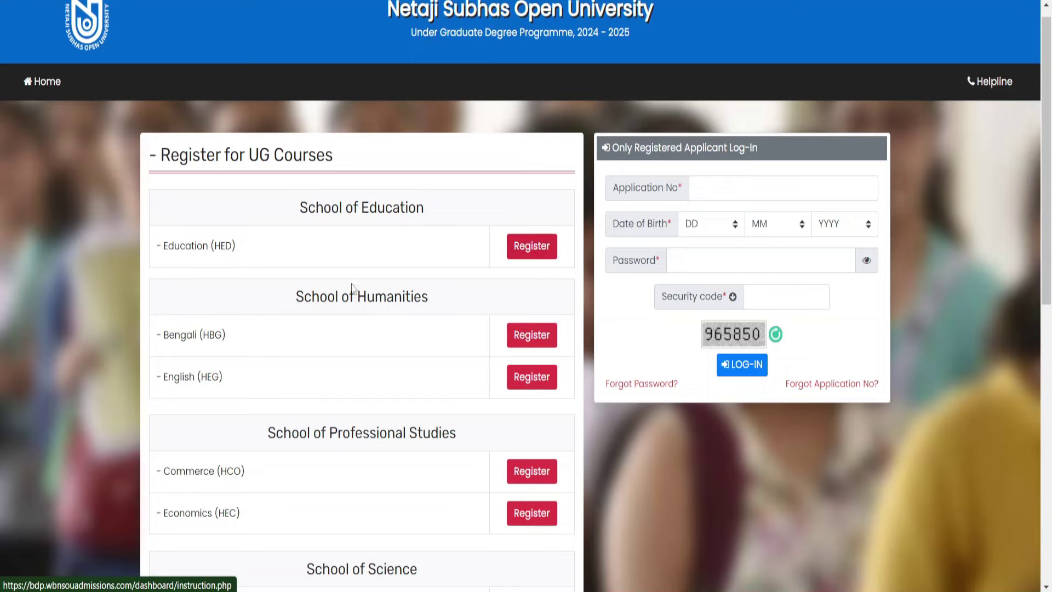
click(554, 344)
- Read the application instructions, including the ABC ID requirement, accept the declaration and proceed to the registration form
scroll(516, 345, down, 3)
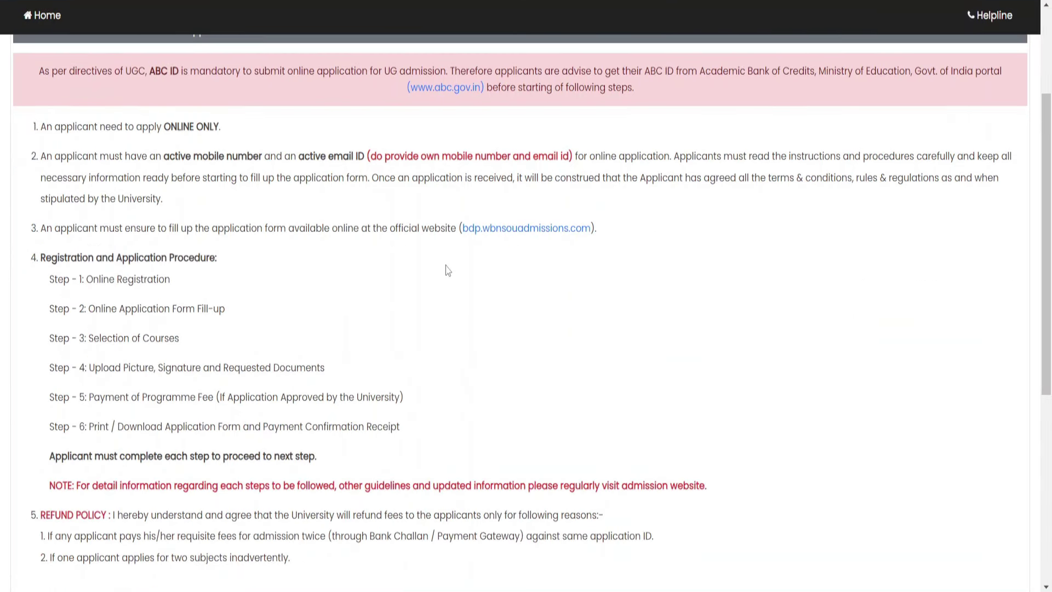
scroll(447, 270, up, 3)
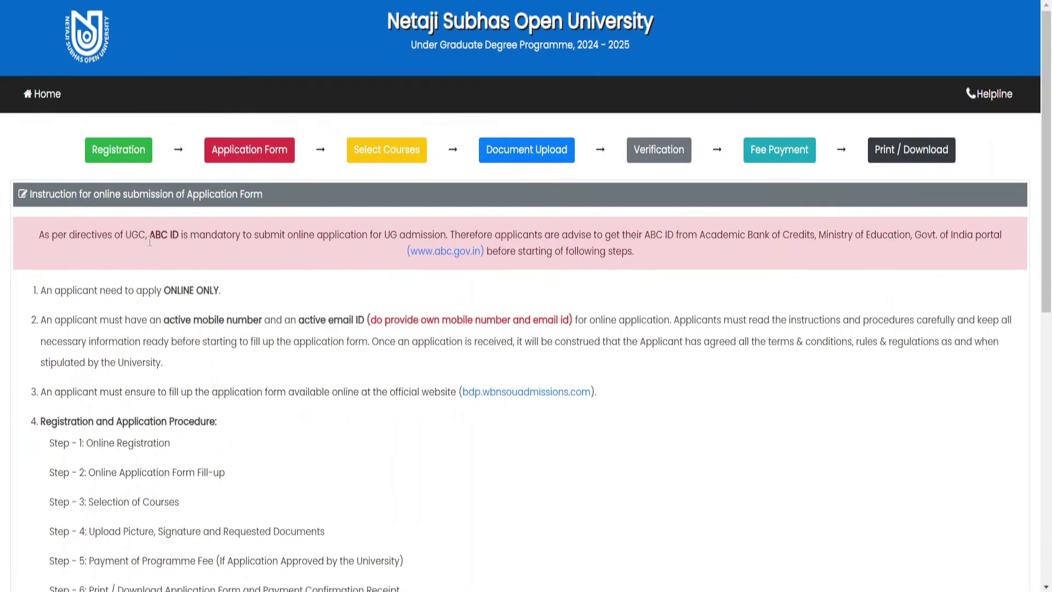
drag(150, 235, 203, 251)
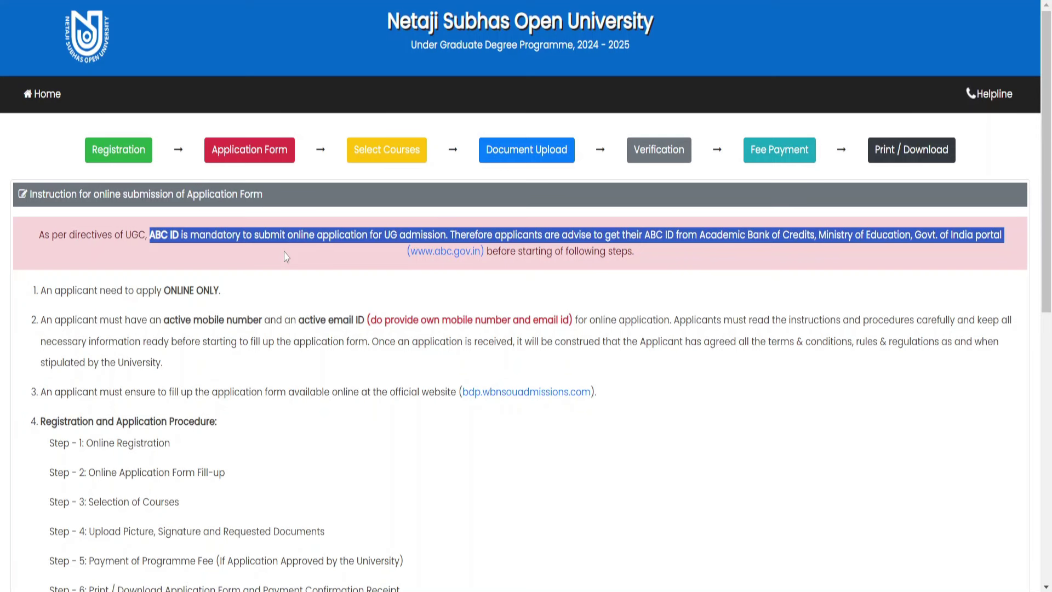
scroll(284, 251, down, 10)
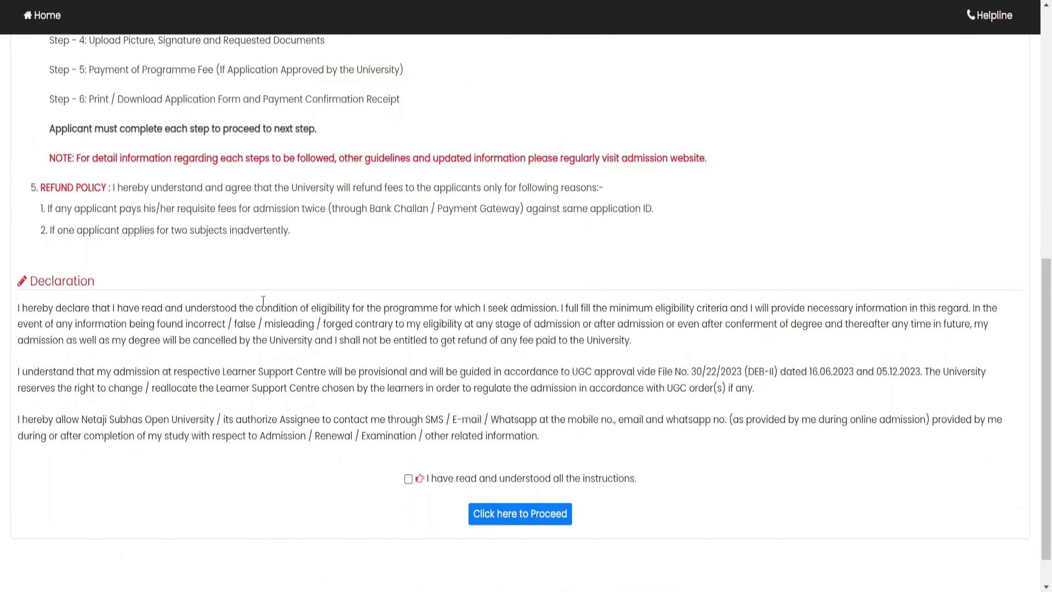
click(409, 478)
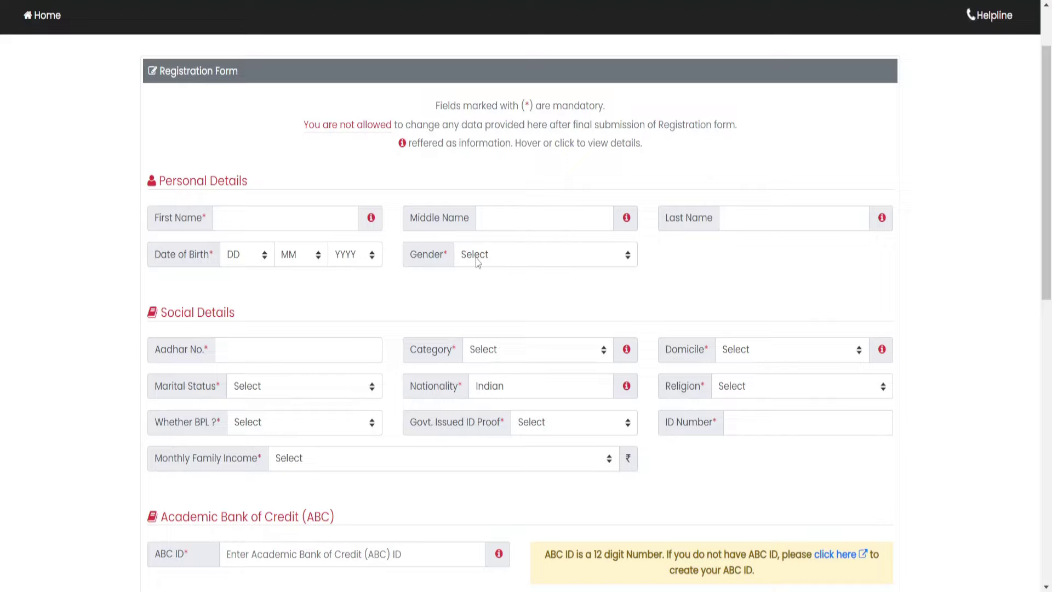
- Set the category to General and the domicile to West Bengal in the social details
scroll(284, 196, down, 3)
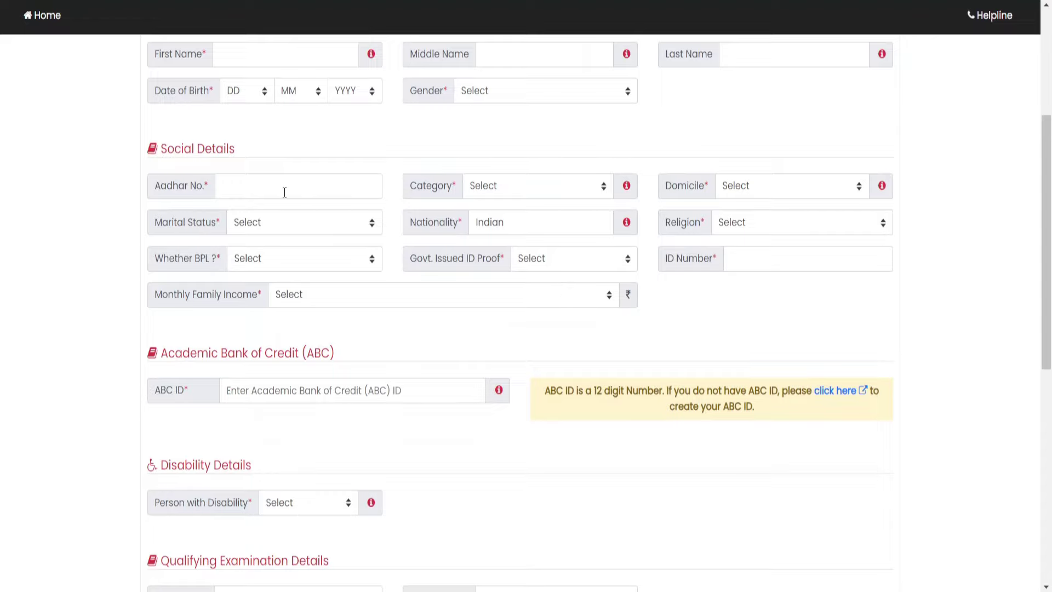
drag(412, 186, 507, 191)
click(508, 190)
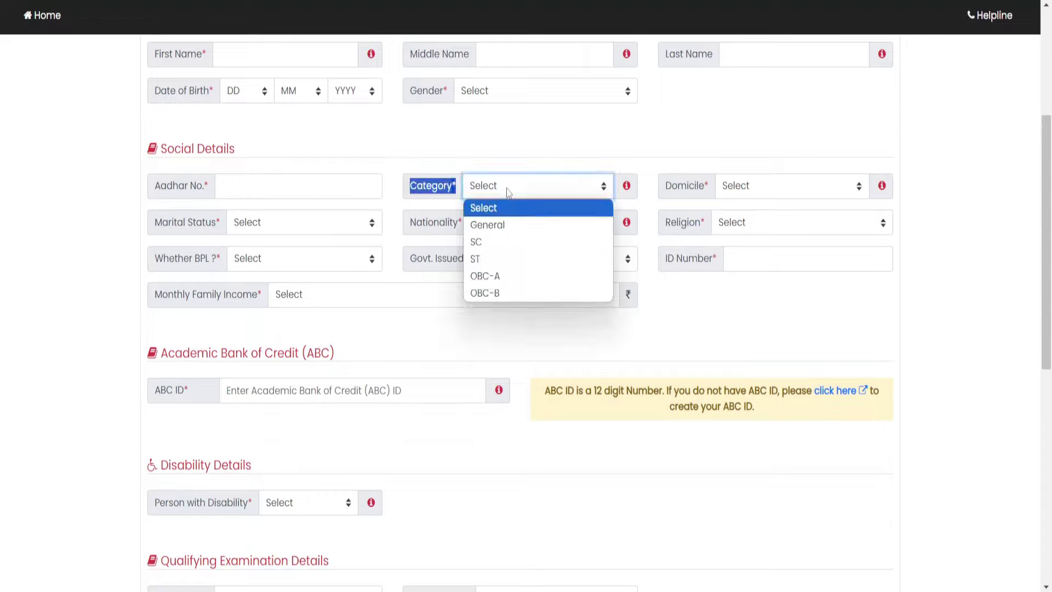
click(508, 191)
click(500, 196)
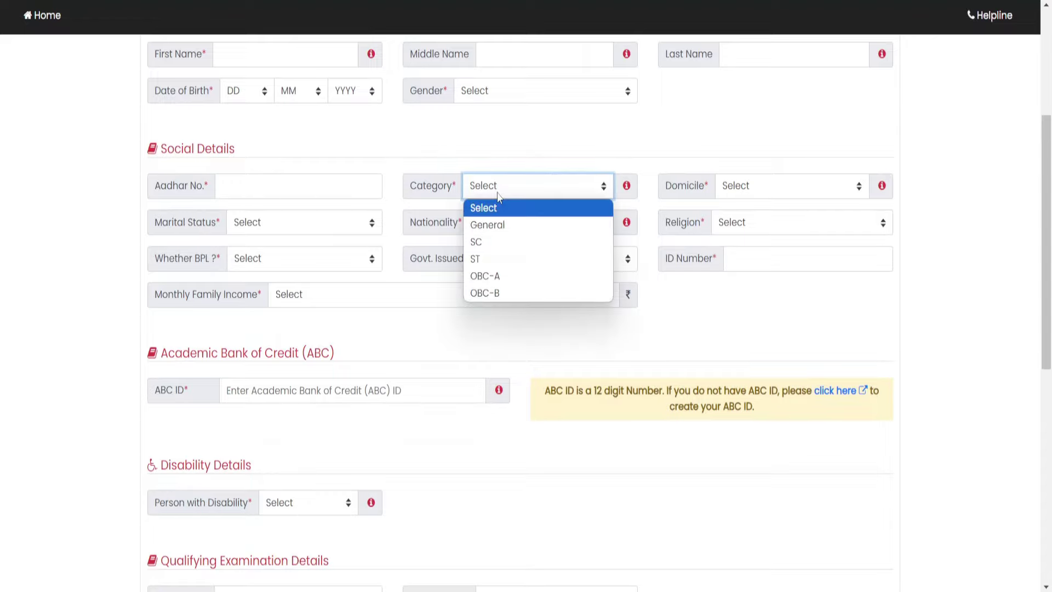
click(521, 226)
click(754, 197)
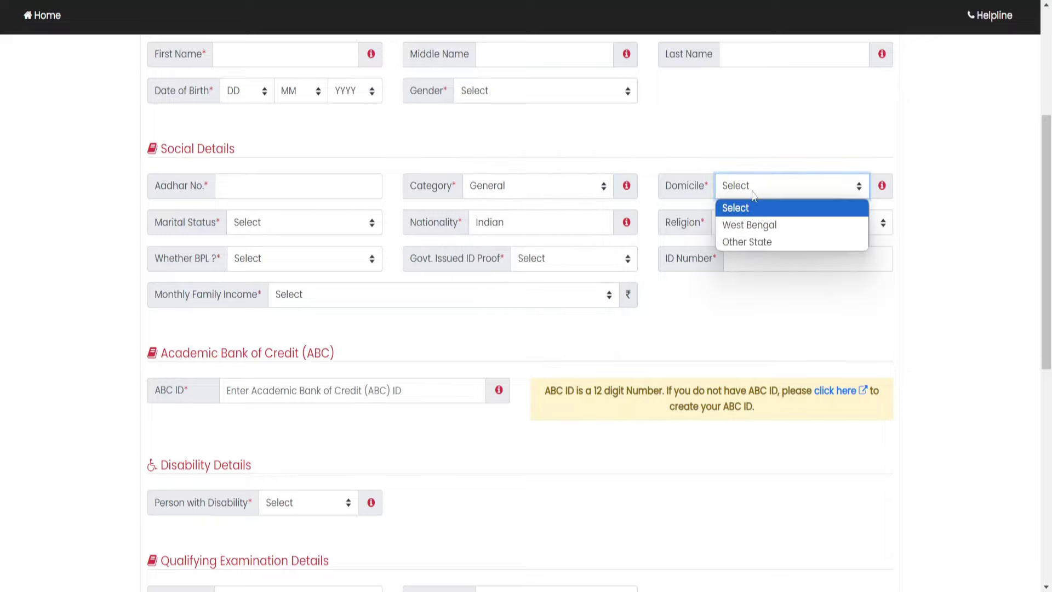
click(755, 228)
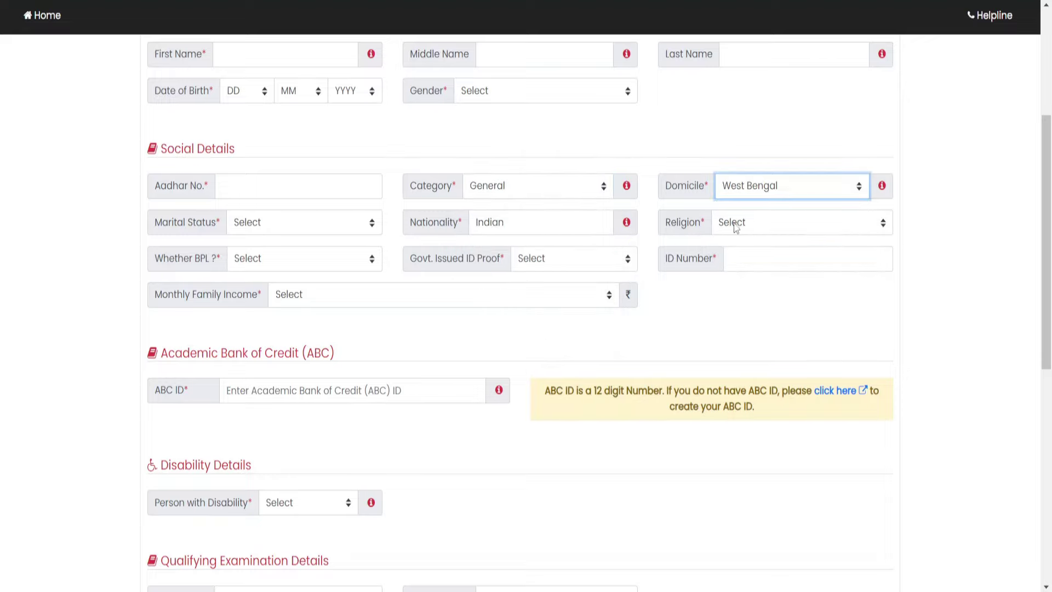
- Look at the choices for marital status, religion and BPL status and at the nationality field in the social details
click(280, 224)
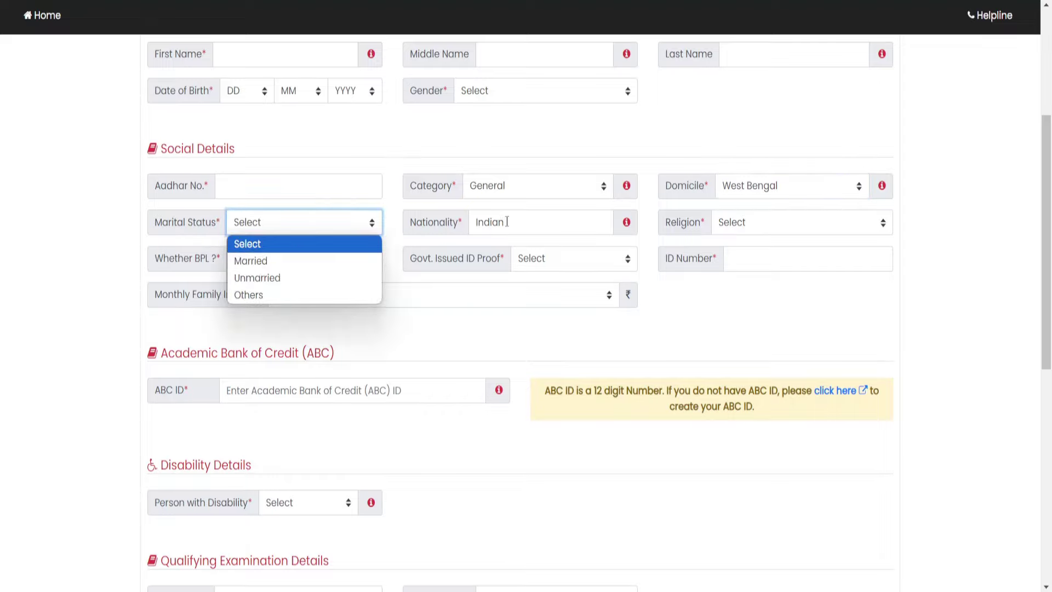
click(536, 223)
click(739, 223)
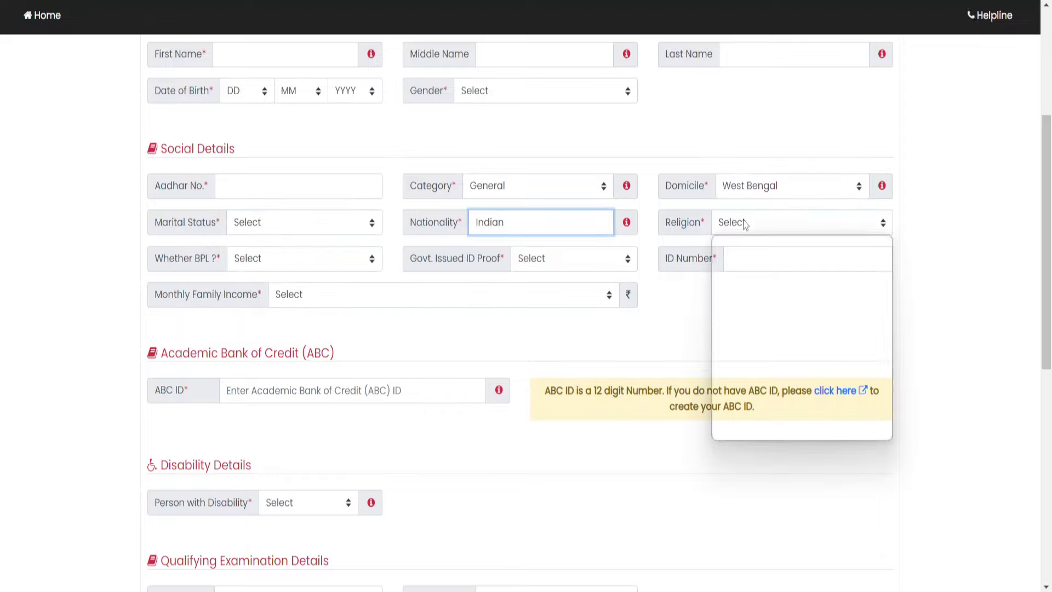
click(677, 331)
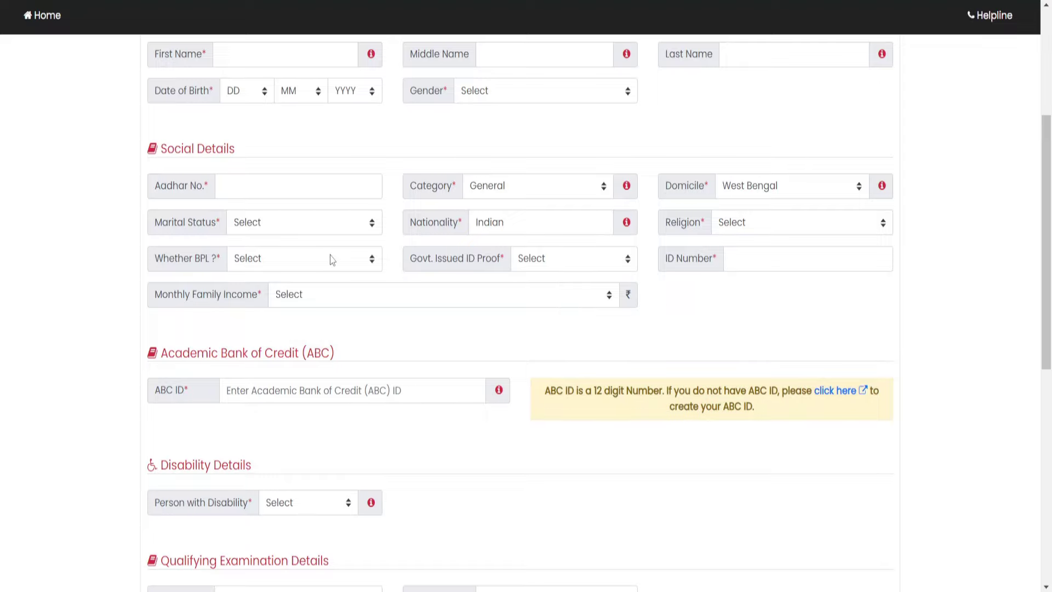
click(272, 264)
click(438, 370)
- Choose Aadhar Card as the government-issued ID proof and open the monthly family income options
click(546, 265)
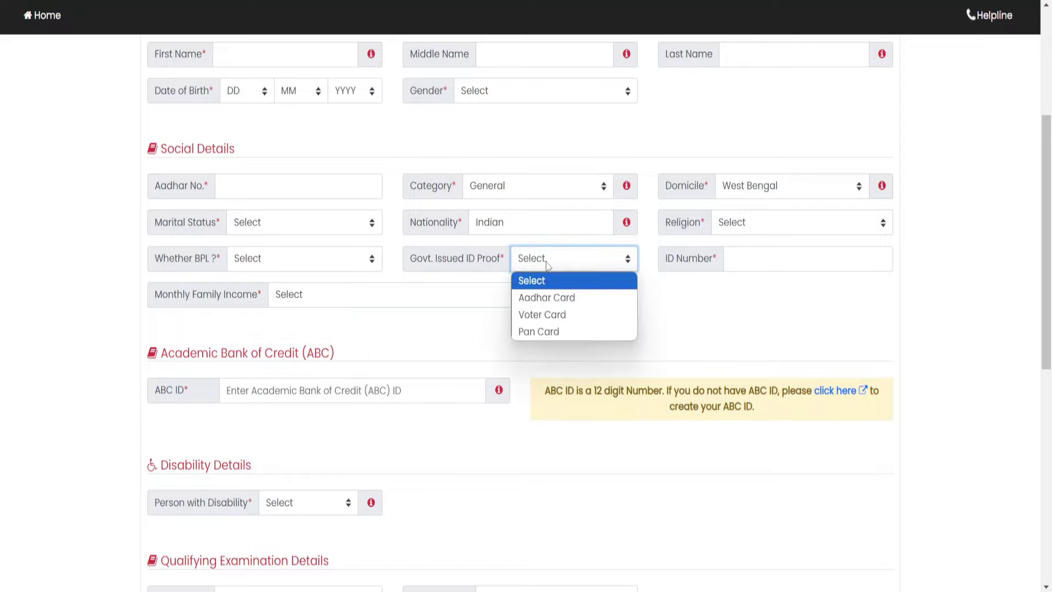
click(564, 301)
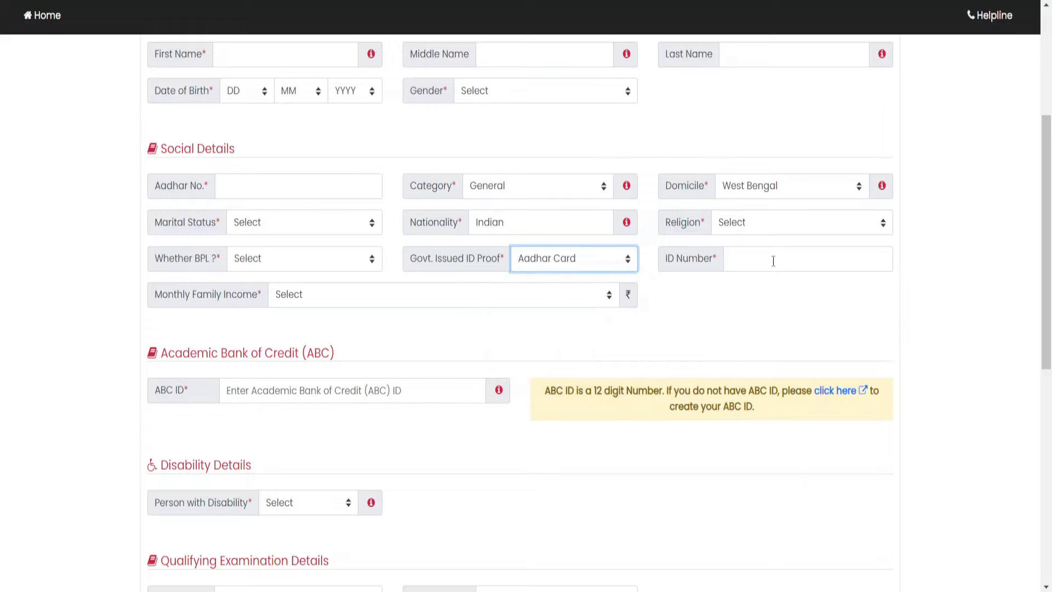
click(314, 304)
- Set Person with Disability to Yes and look at the available disability types
scroll(270, 307, down, 5)
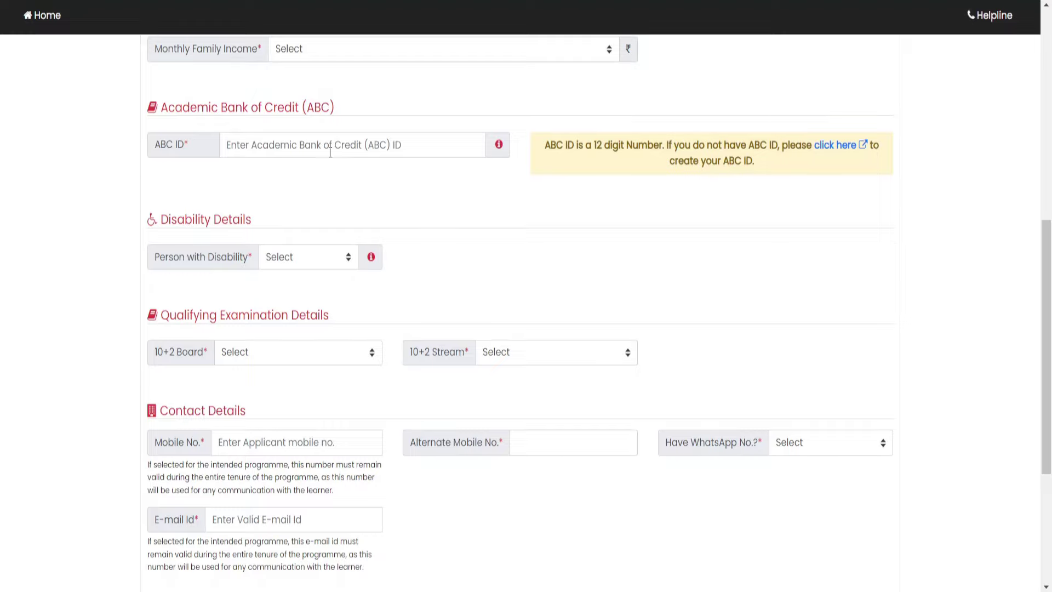
scroll(330, 152, down, 2)
click(290, 180)
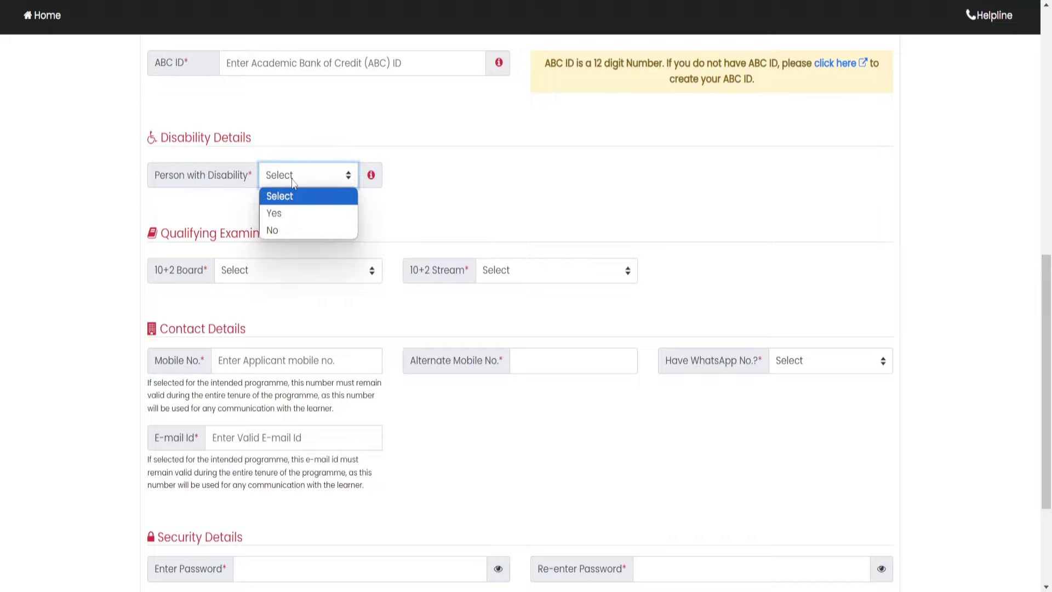
click(294, 226)
click(299, 171)
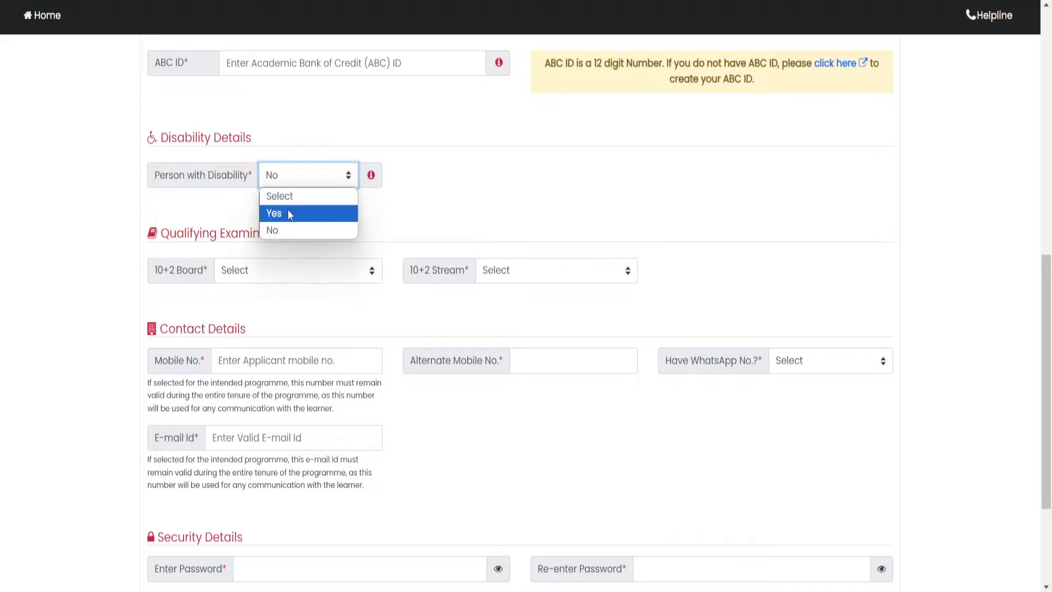
click(289, 214)
click(595, 175)
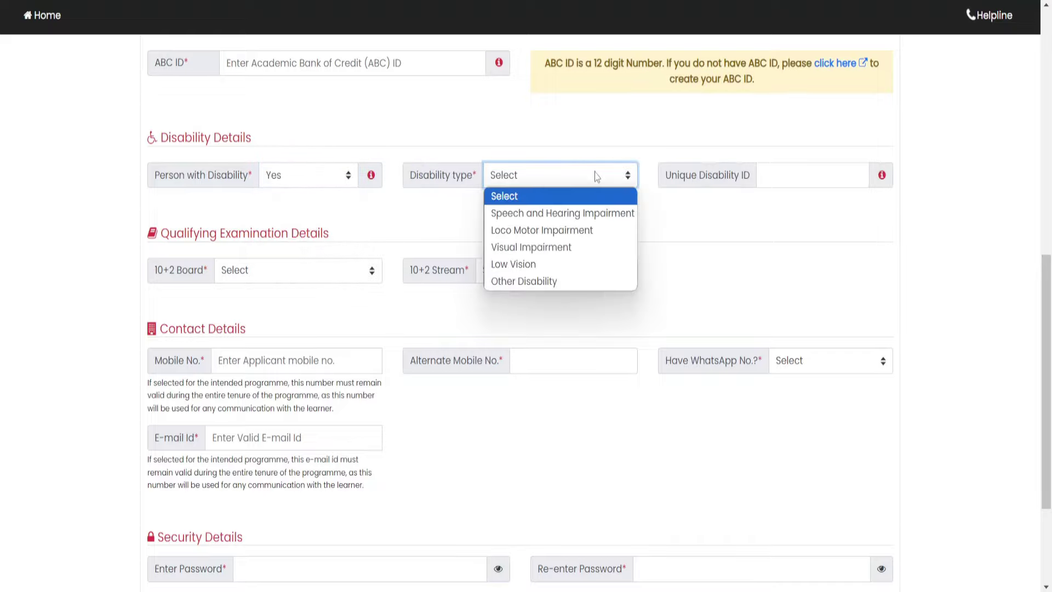
click(733, 233)
- Set the 10+2 board to W.B.C.H.S.E. (WBCHSE) and the 10+2 stream to Arts
scroll(286, 180, down, 3)
click(253, 113)
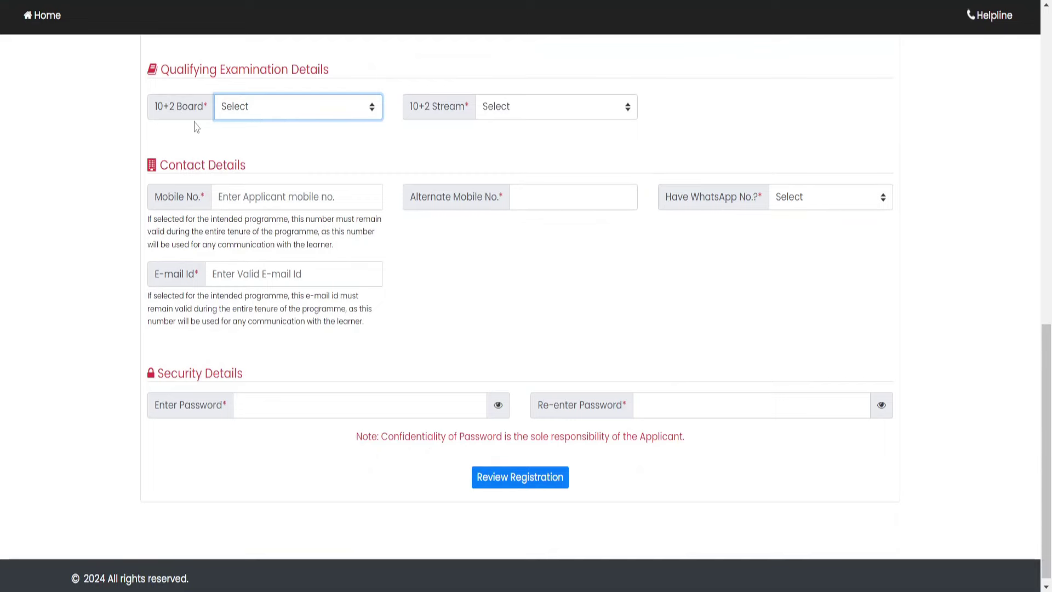
click(268, 113)
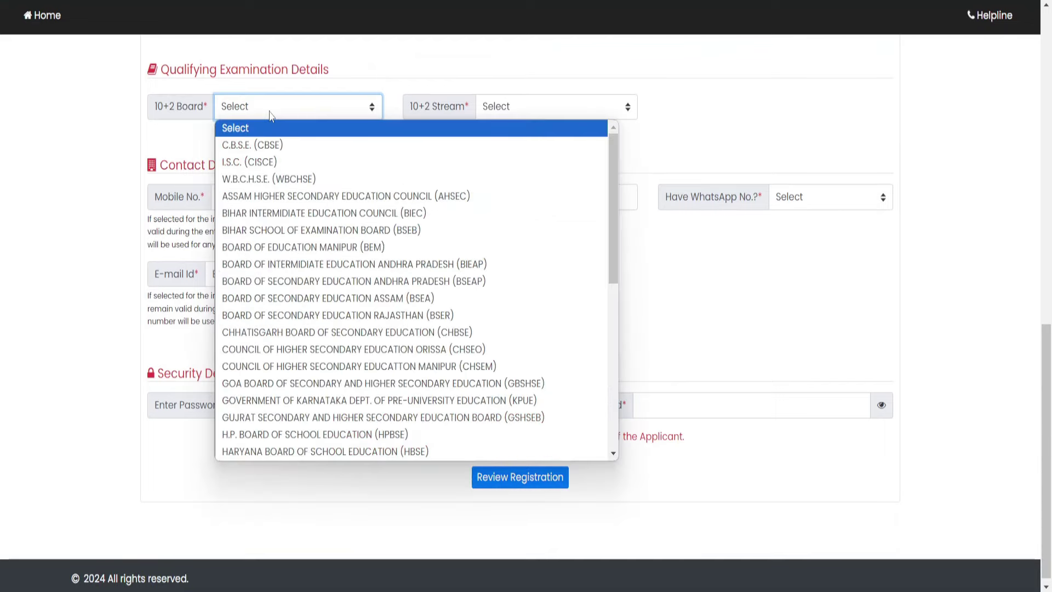
click(262, 182)
click(515, 110)
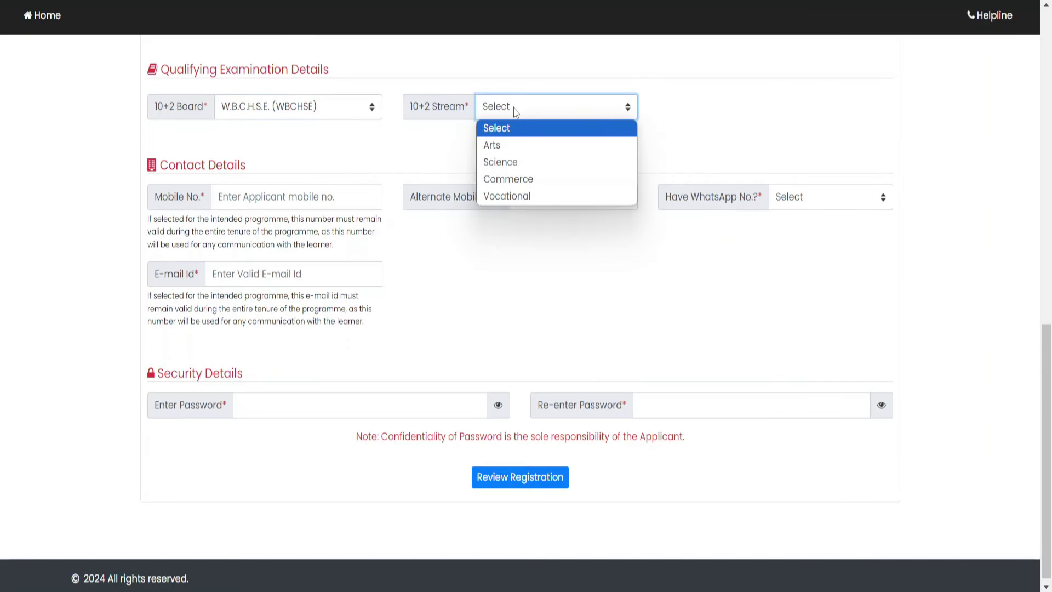
click(510, 146)
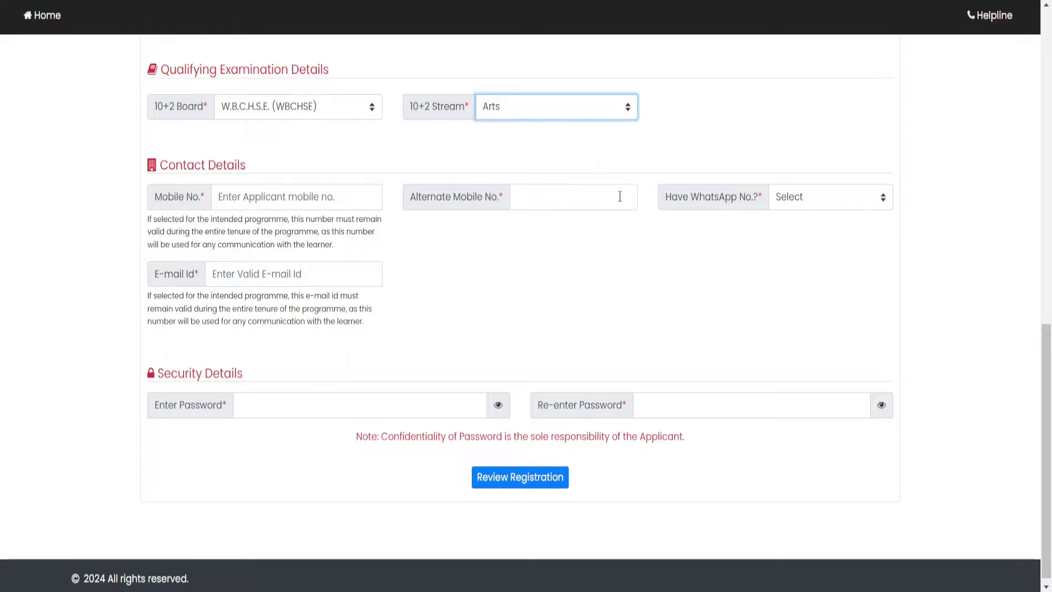
- Set the WhatsApp number question to Yes in the contact details and open the registration review
click(823, 203)
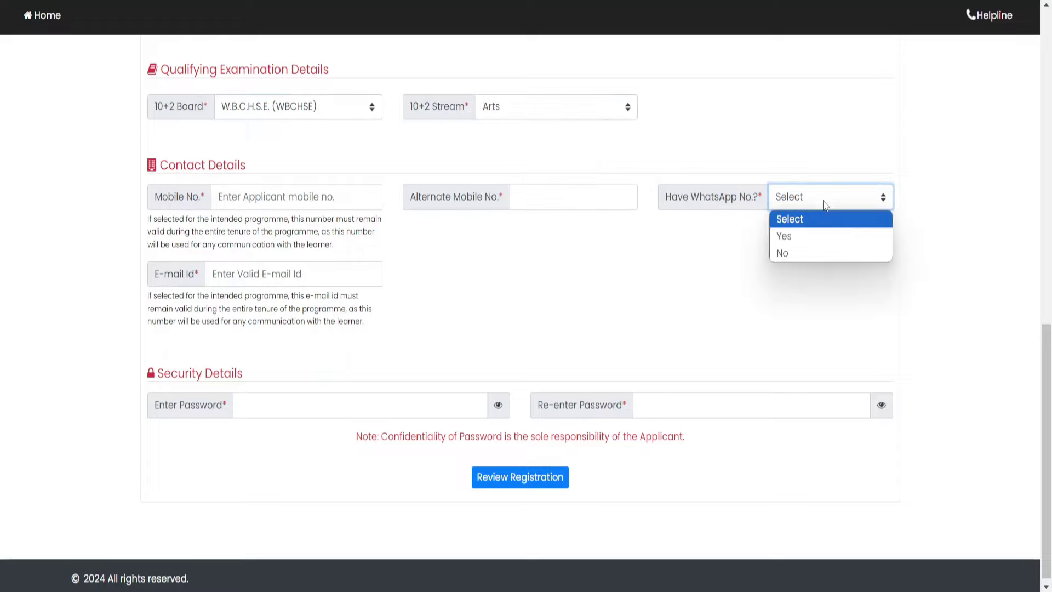
click(799, 235)
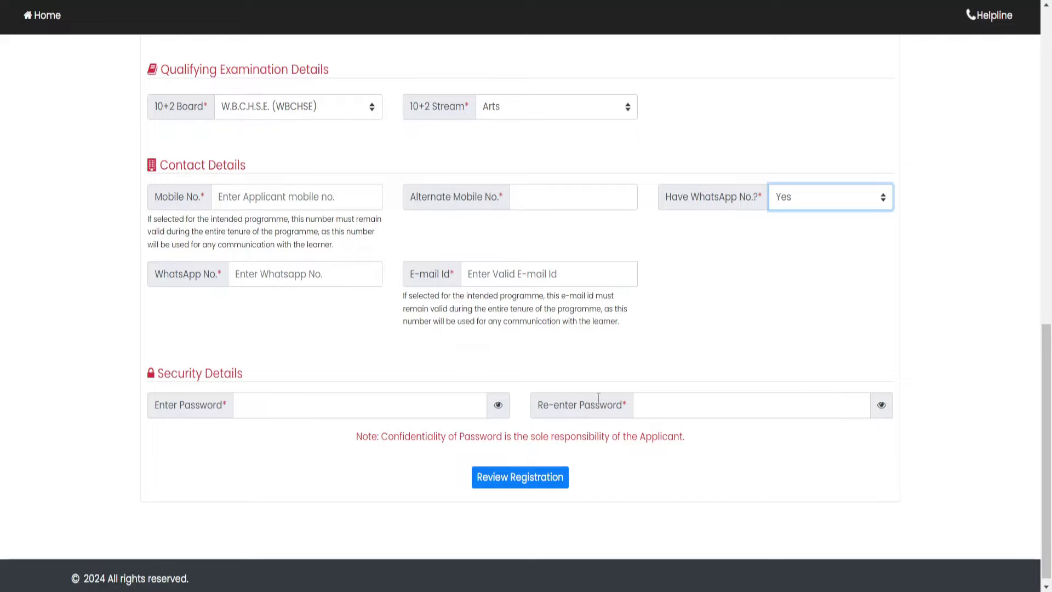
click(517, 492)
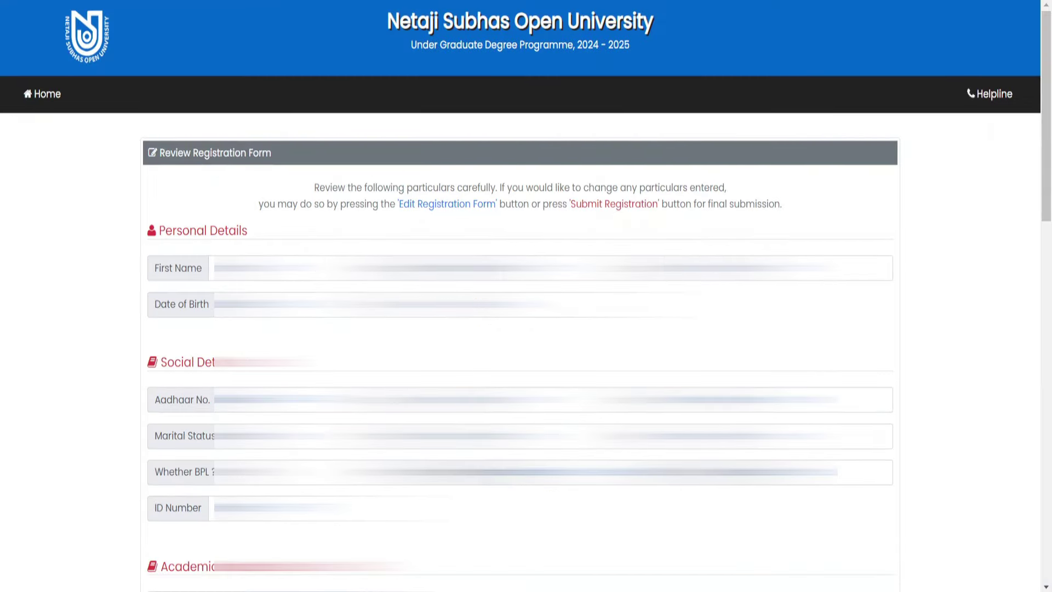
- Confirm the declaration at the end of the registration review and submit the registration
scroll(515, 254, down, 20)
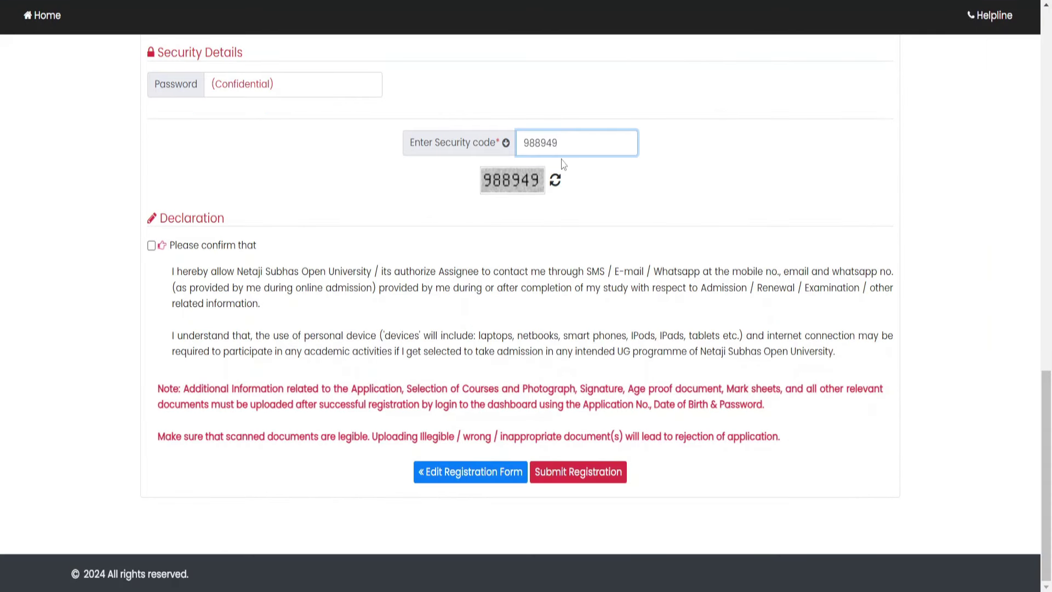
click(151, 246)
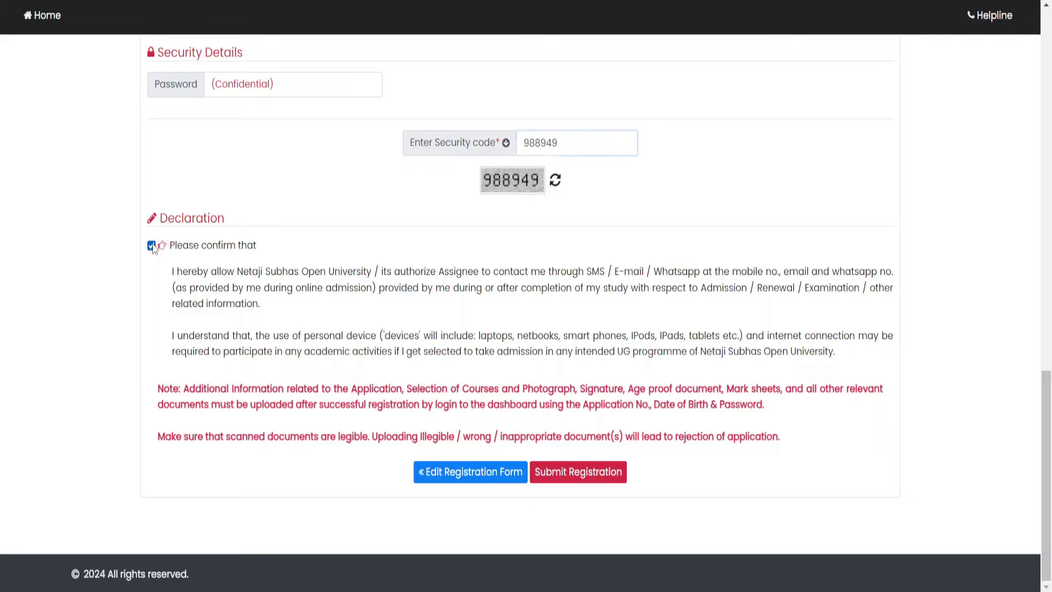
click(584, 477)
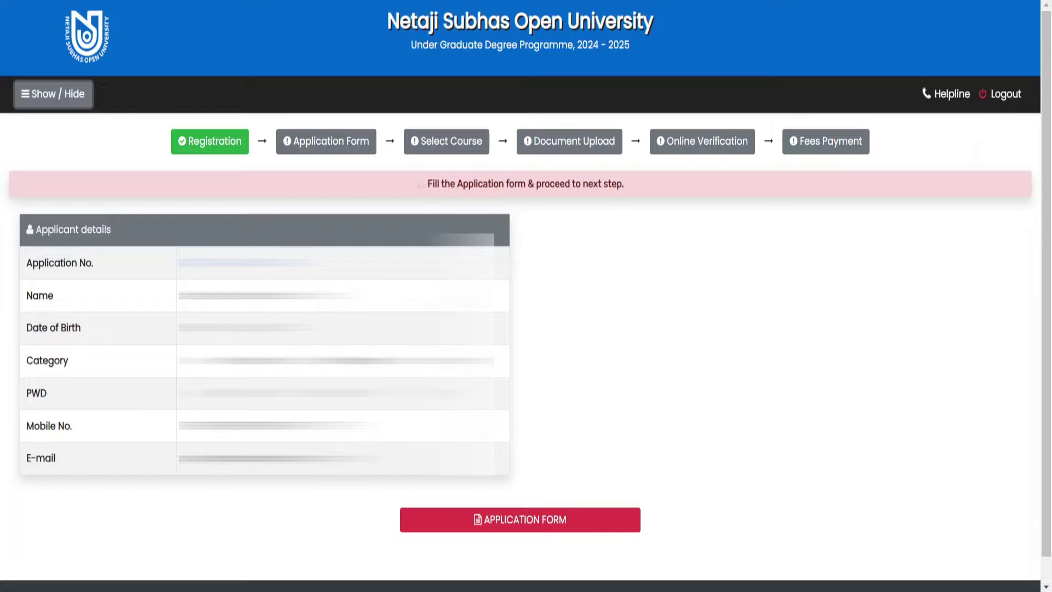
- Open the application form and set the applicant's occupation to Others, Defence & Security Force to No and Registered with NSOU to No
click(571, 521)
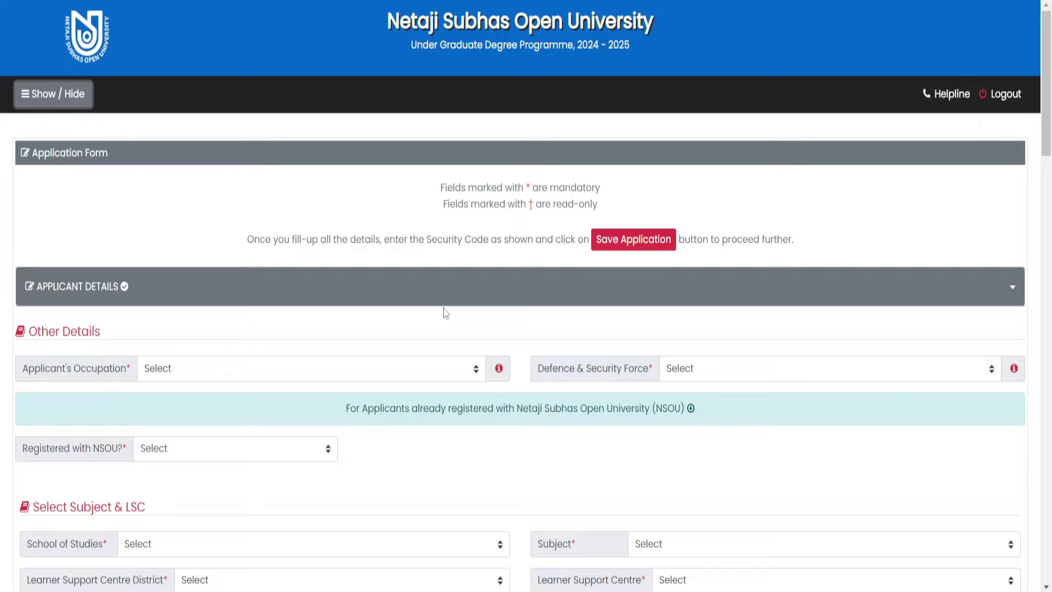
click(192, 376)
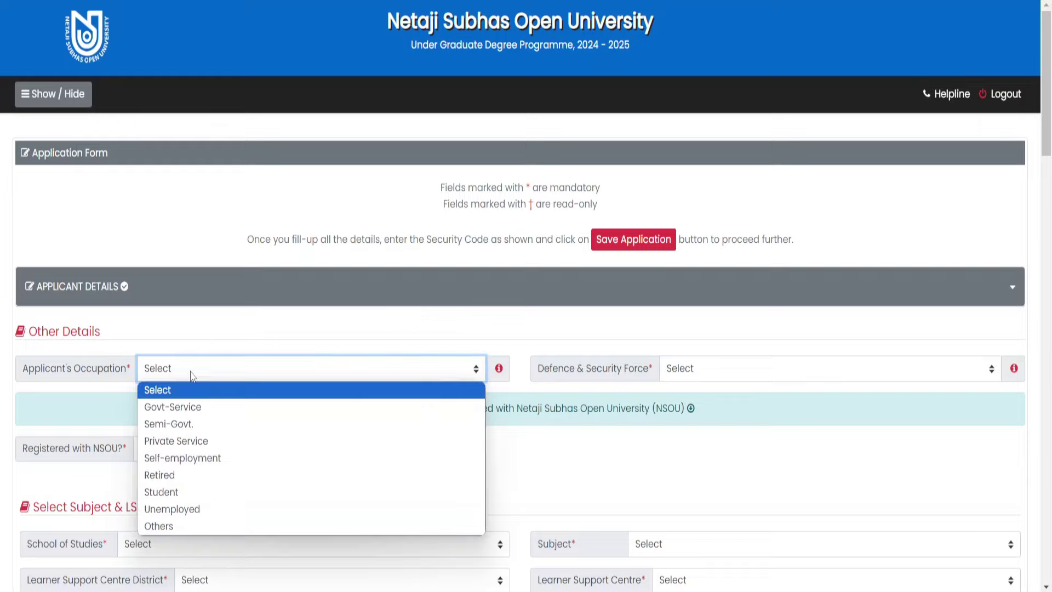
click(204, 525)
click(718, 378)
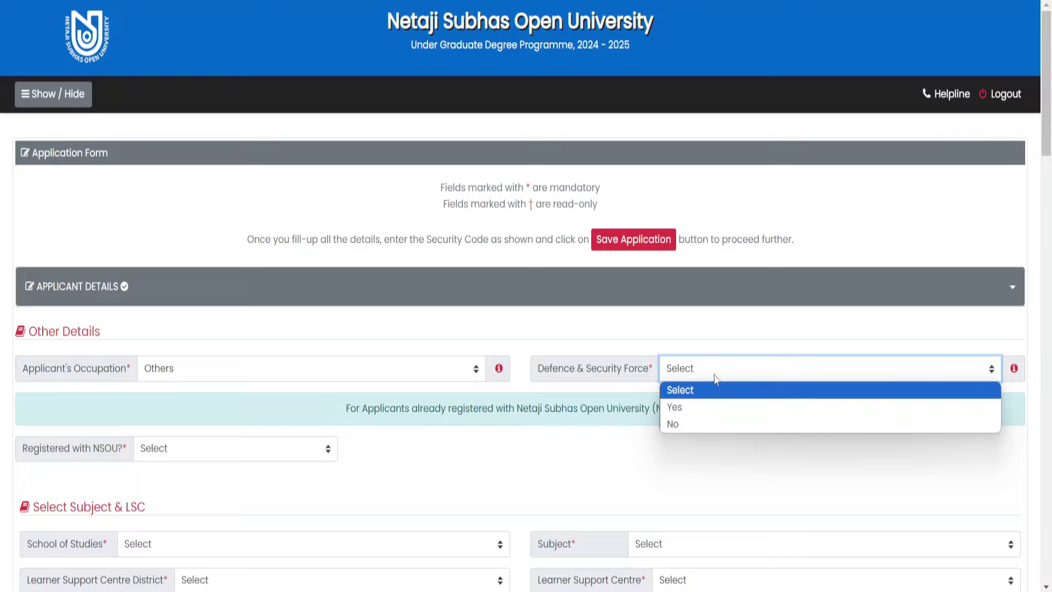
click(703, 425)
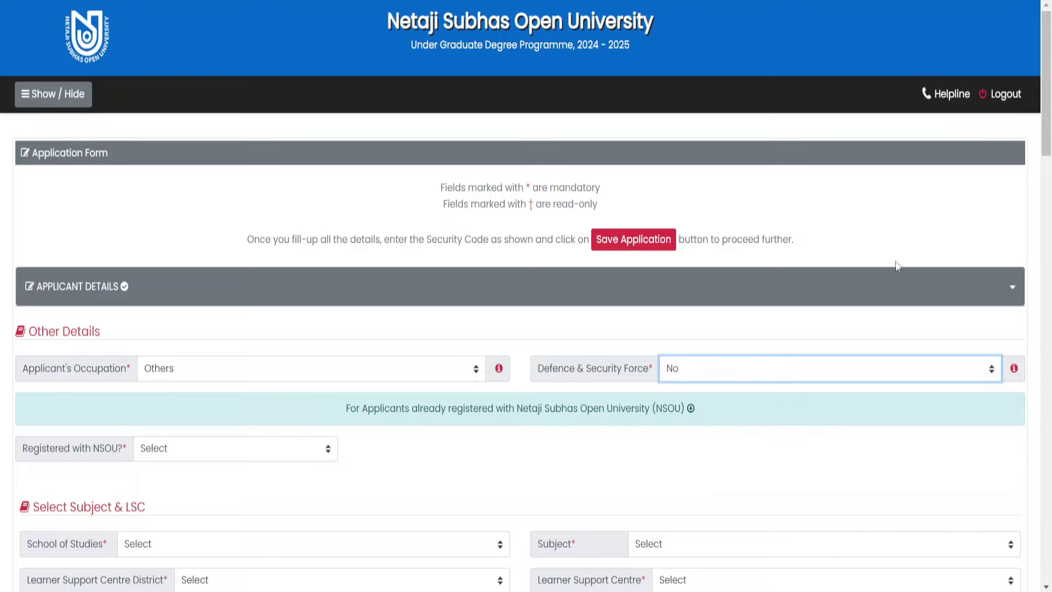
click(221, 450)
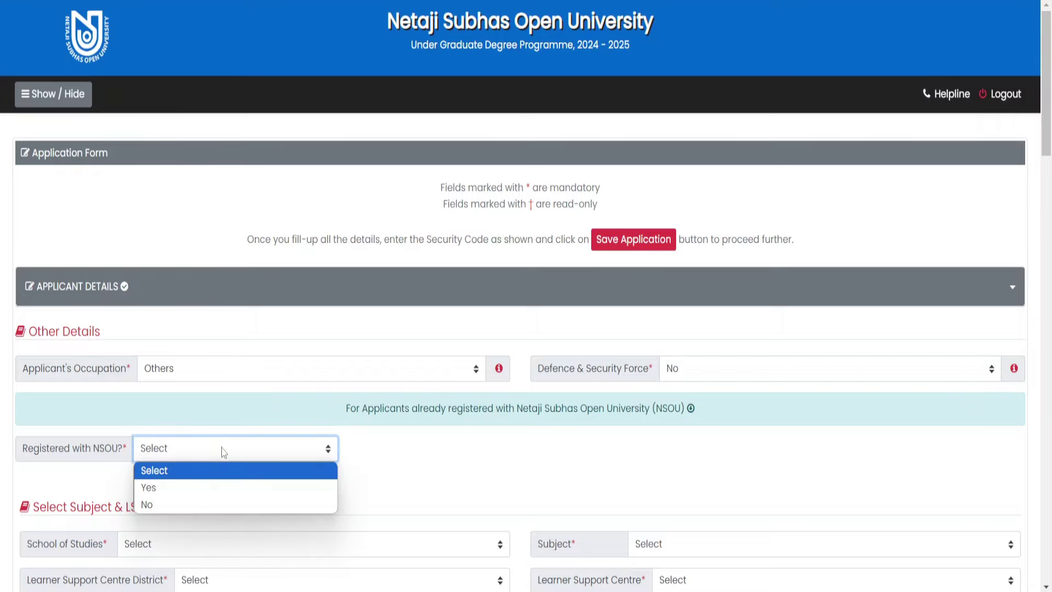
click(190, 504)
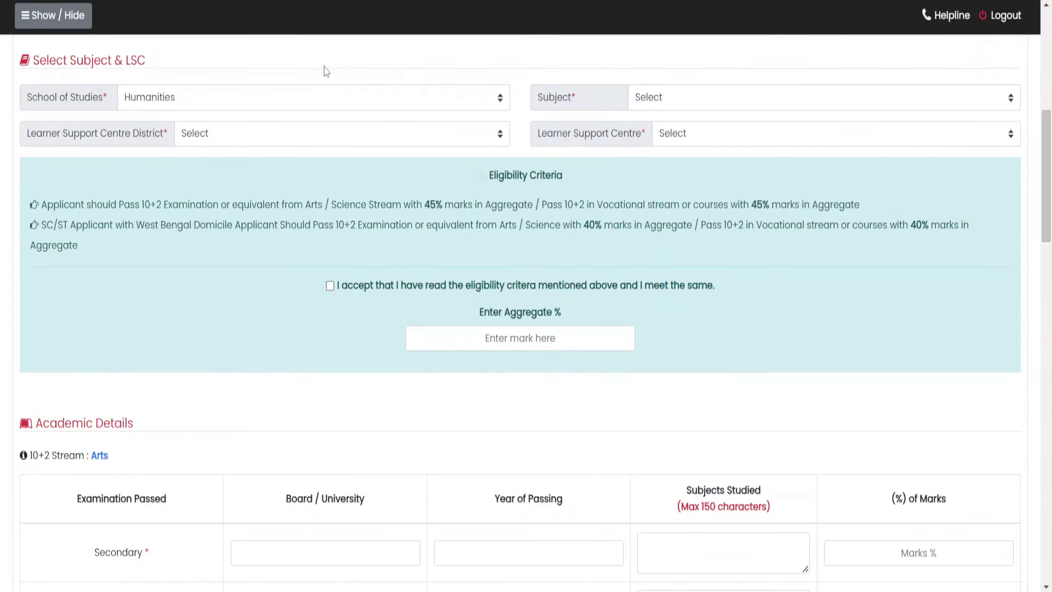
- Try Humanities and Science as the School of Studies and look at the subjects offered
click(310, 99)
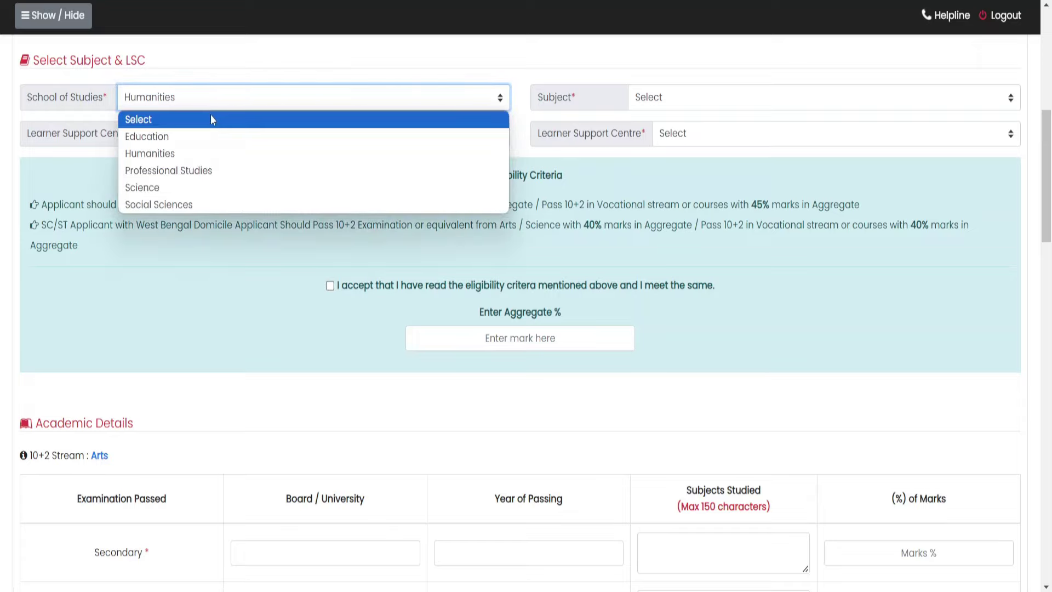
click(165, 157)
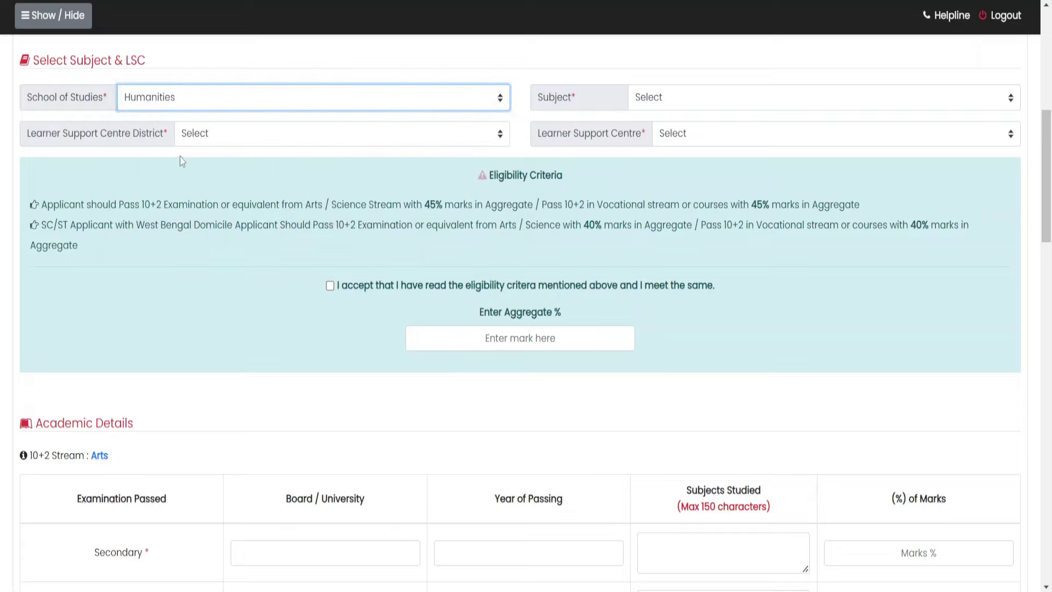
click(676, 101)
click(193, 105)
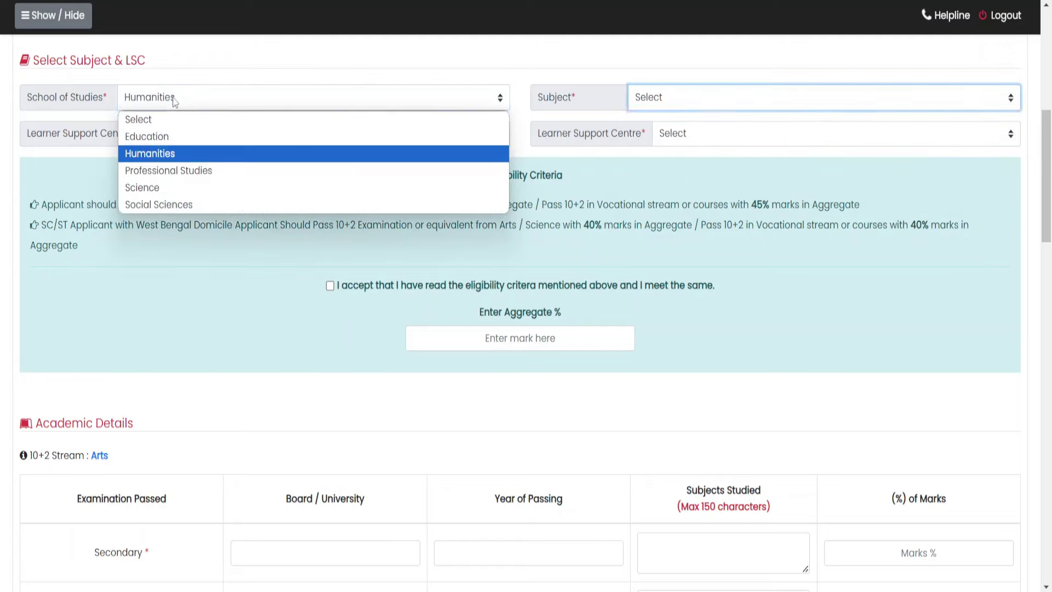
click(159, 189)
click(653, 104)
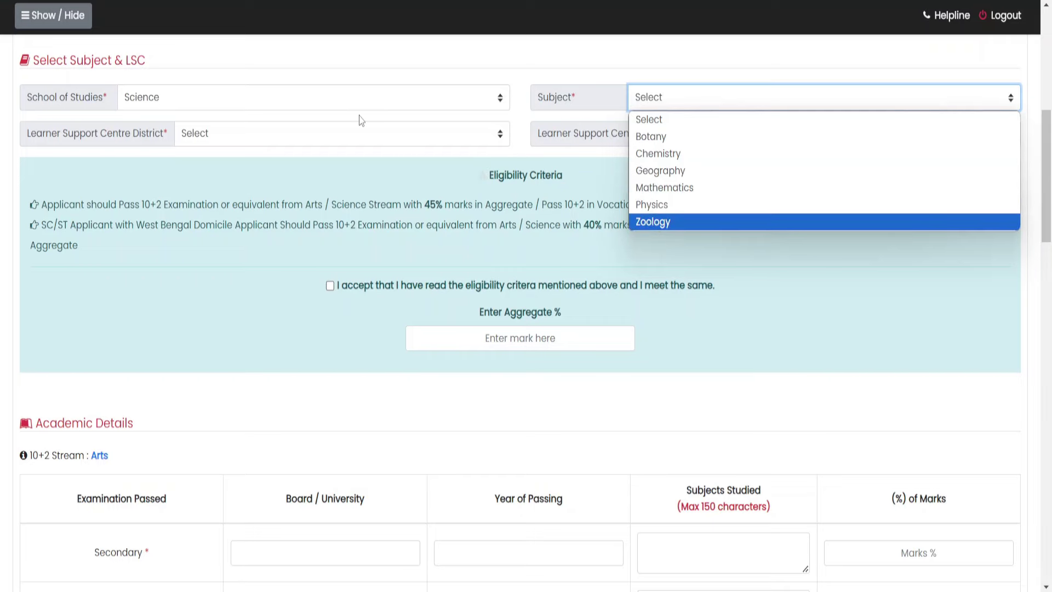
- Set the School of Studies to Humanities and the subject to Bengali
click(169, 97)
click(160, 151)
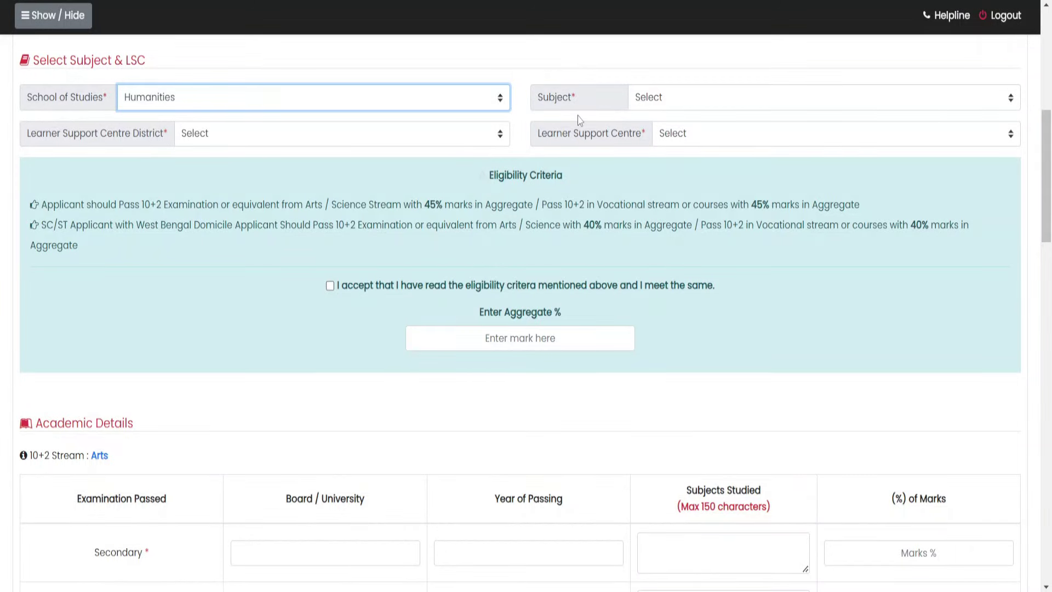
click(698, 104)
click(688, 133)
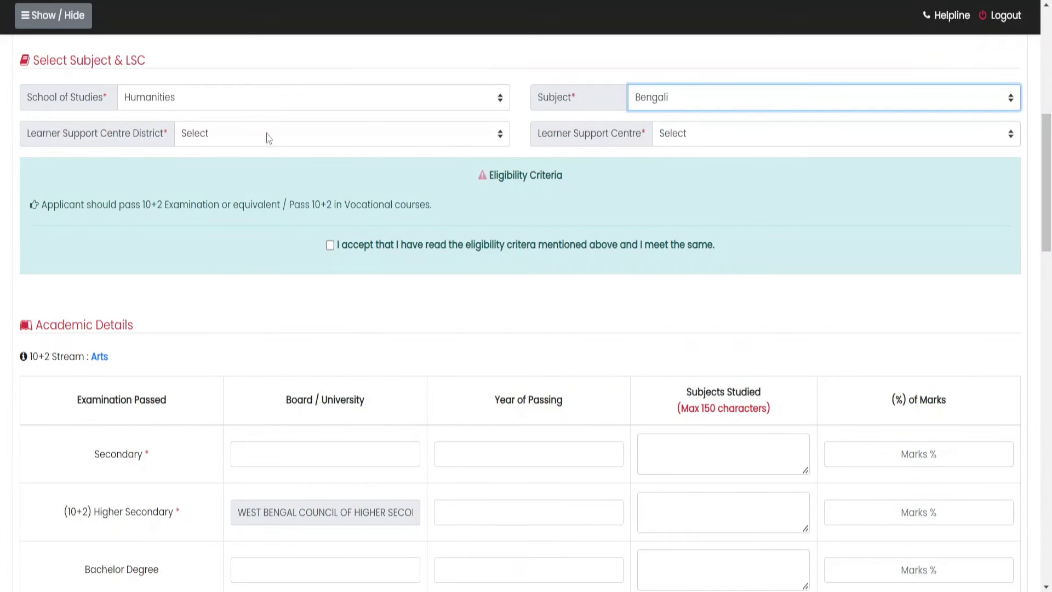
- Choose Mahadevananda Mahavidyalaya Study Centre (D-04) in North 24-Parganas as the Learner Support Centre and accept the eligibility criteria
click(221, 141)
scroll(260, 266, down, 1)
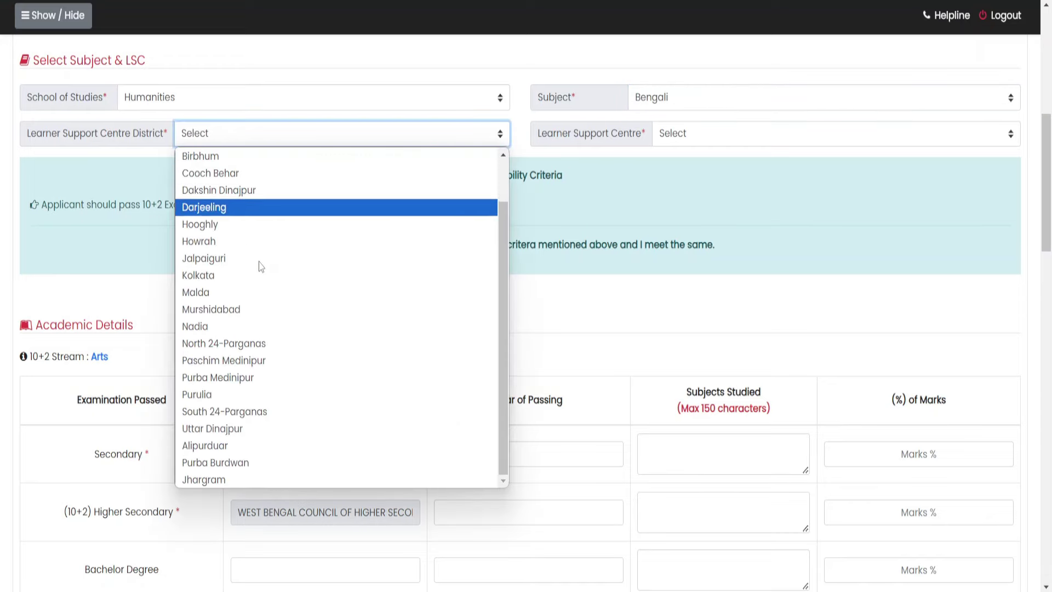
click(220, 338)
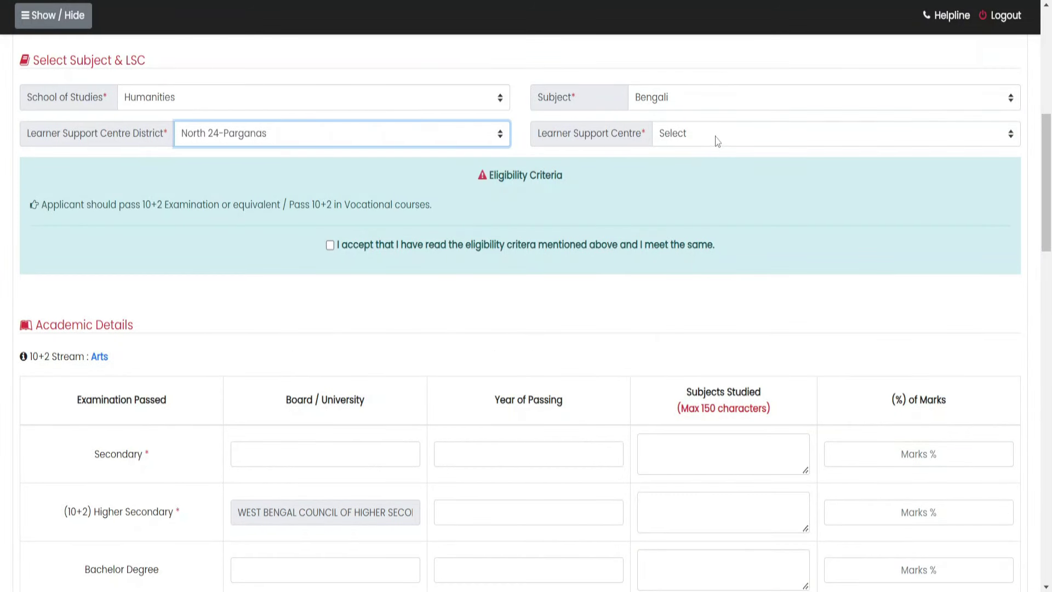
click(717, 141)
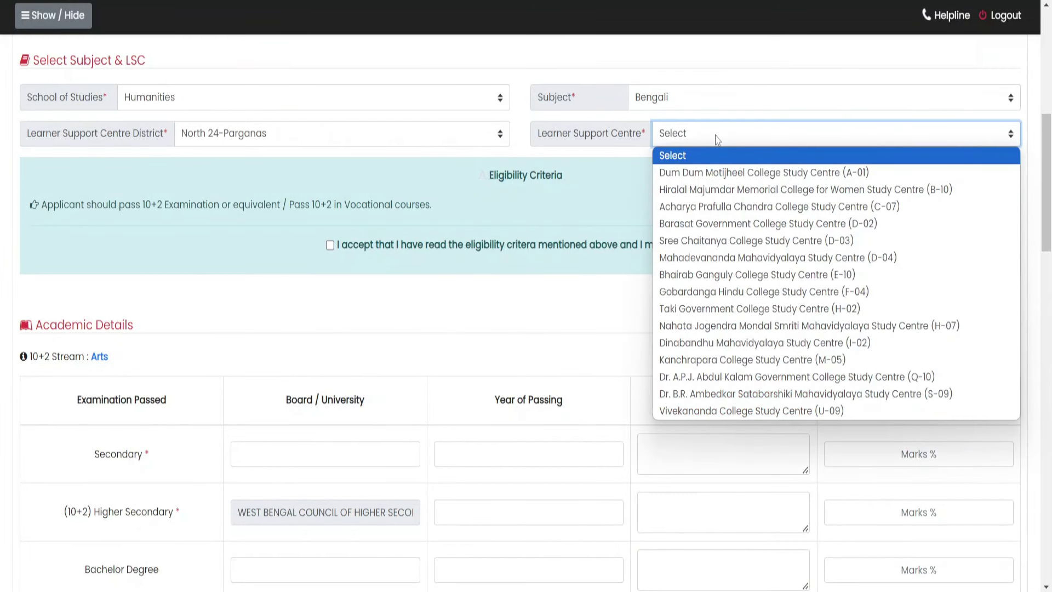
click(727, 258)
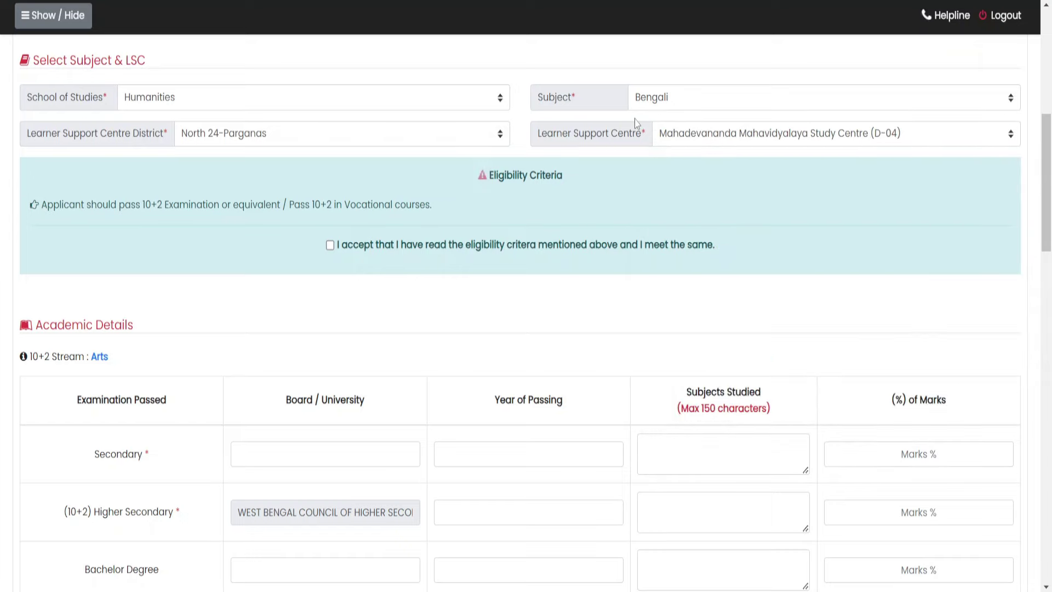
click(331, 246)
- Look through the academic, guardian and contact details fields, including the guardian's relationship and residential area options
scroll(385, 249, down, 5)
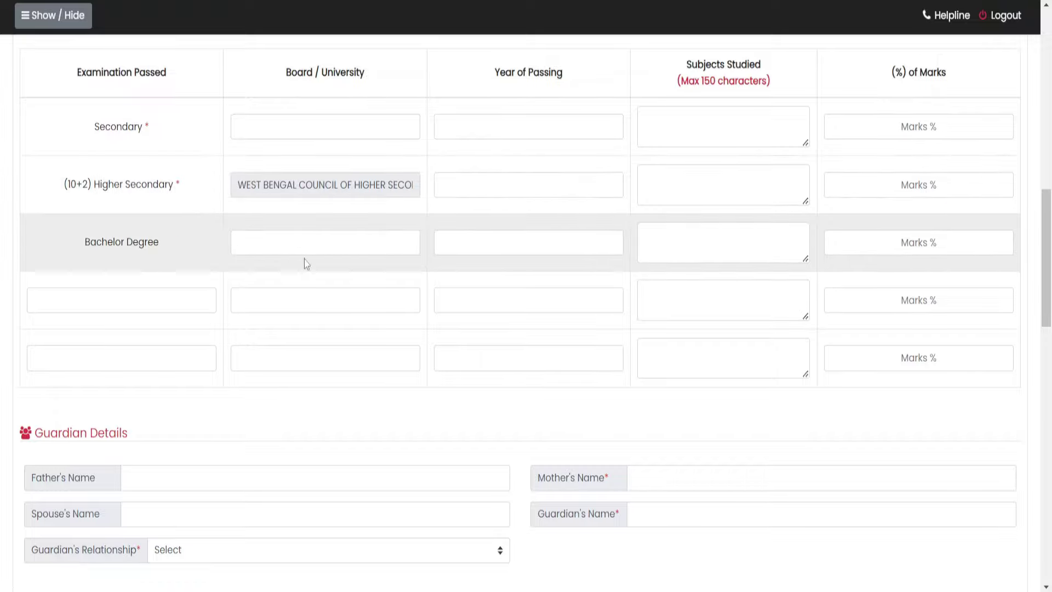
scroll(320, 246, down, 6)
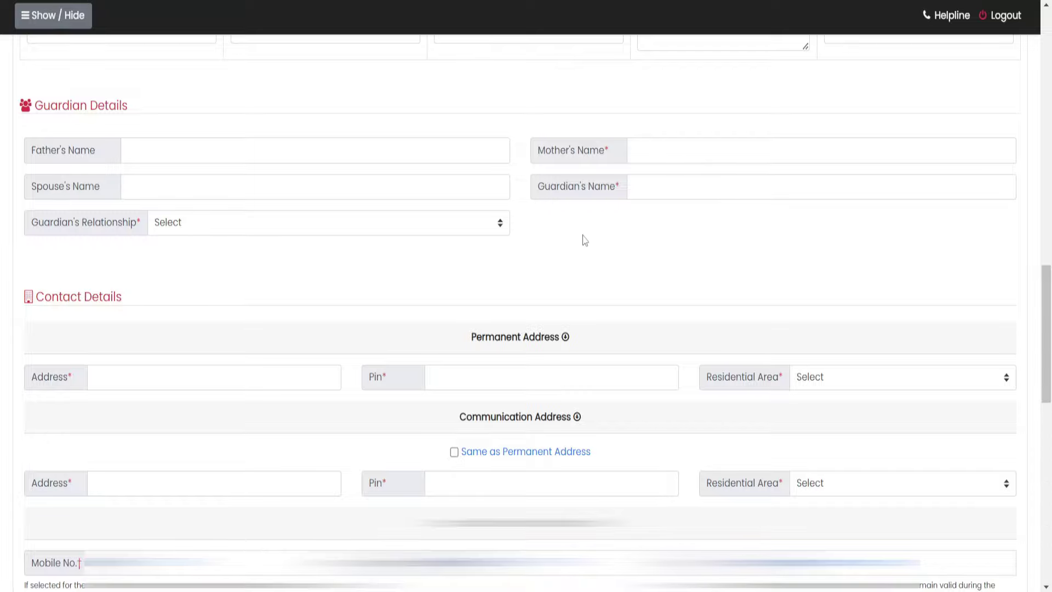
click(206, 229)
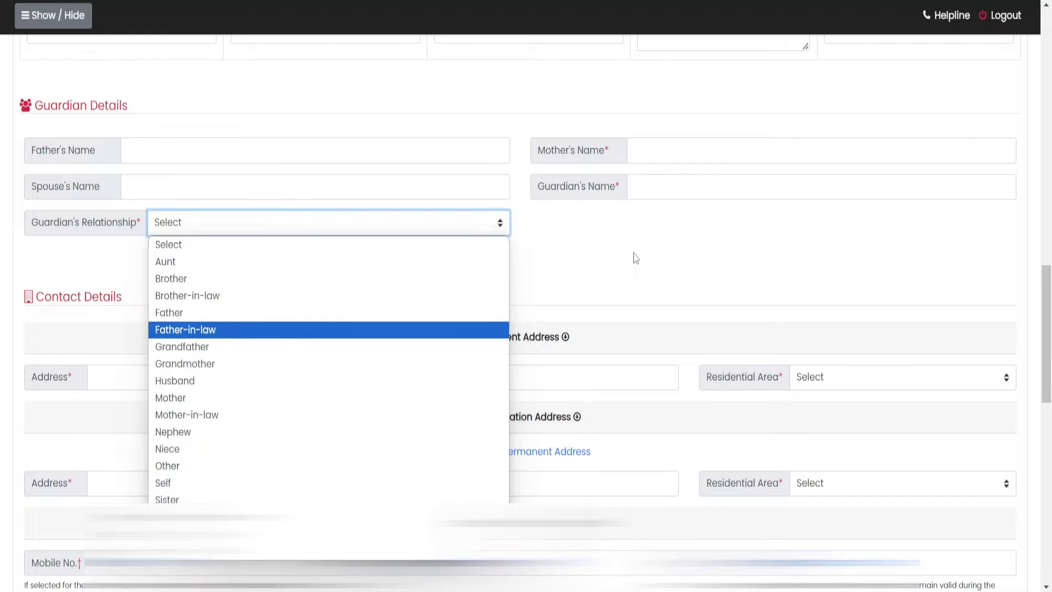
scroll(270, 182, down, 5)
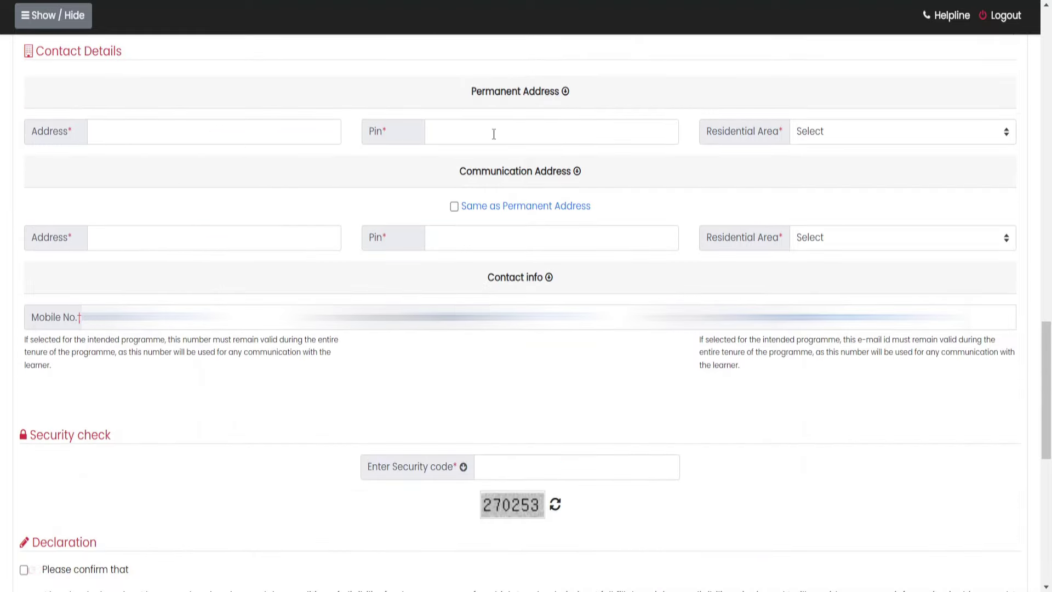
click(833, 136)
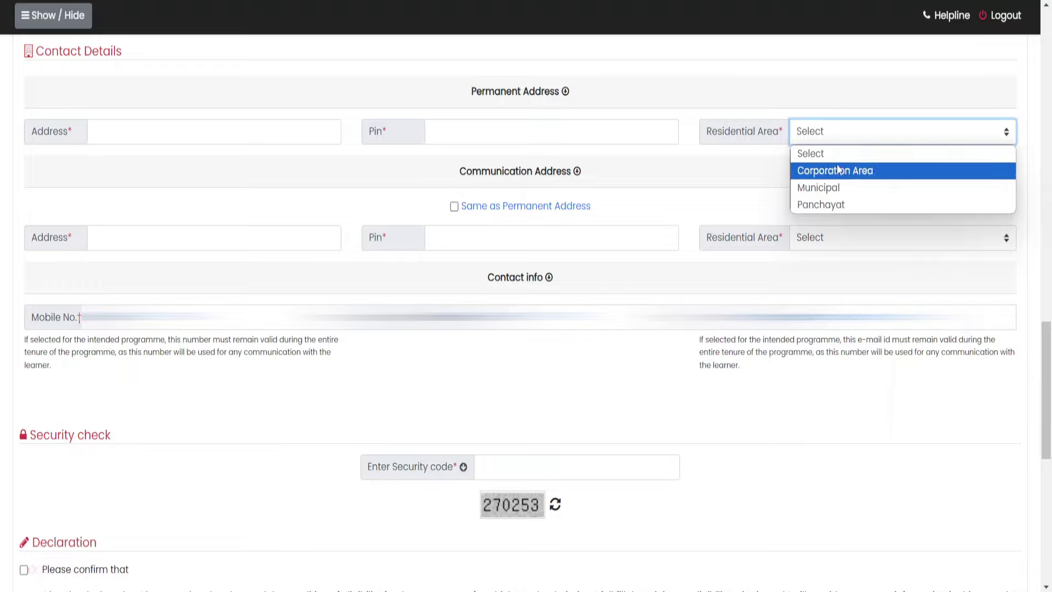
click(845, 96)
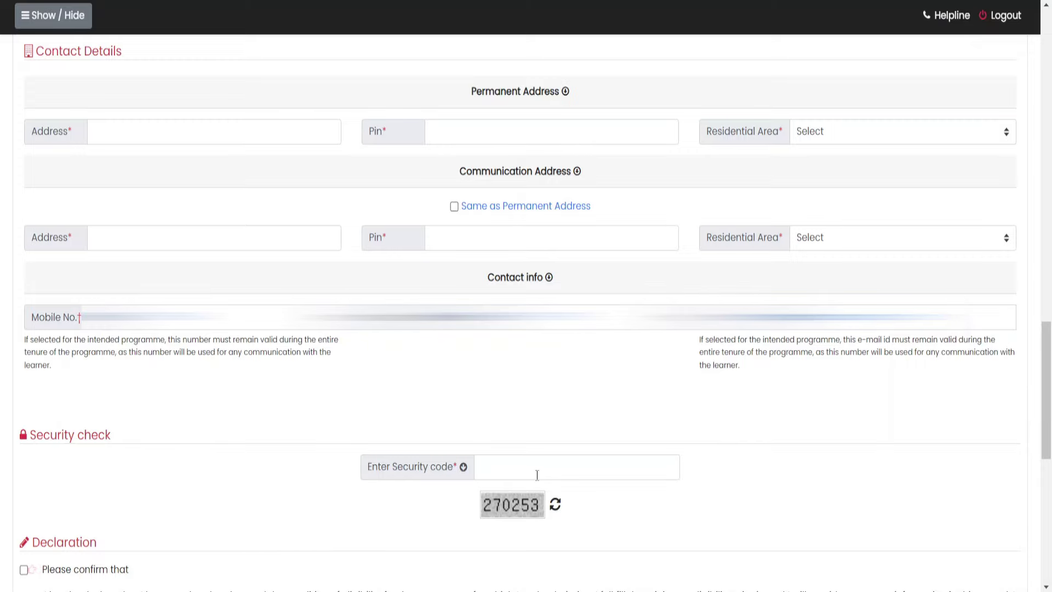
- Confirm the application form's declaration and save the application
scroll(537, 474, down, 7)
click(24, 158)
scroll(24, 159, down, 2)
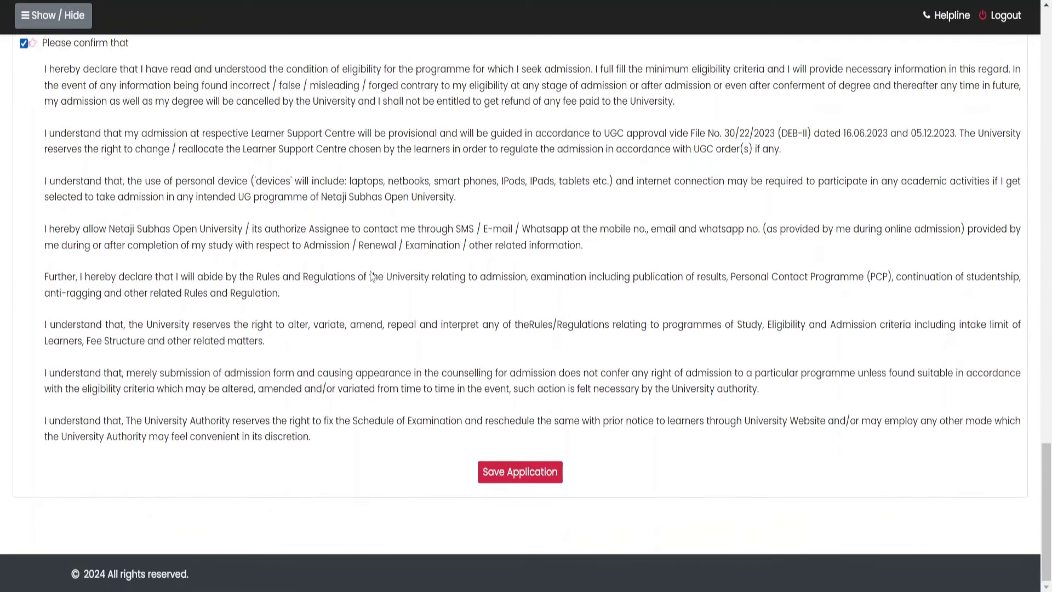
click(516, 482)
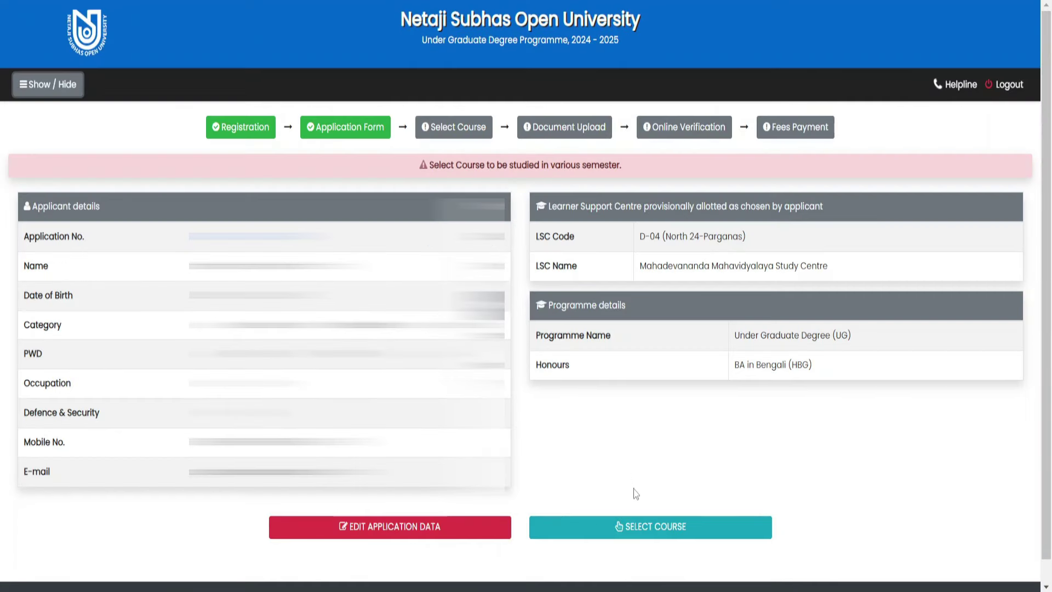
- Open the semester-wise course selection and set AECC 1 of Semester I to Bengali (AE-BG-11)
click(661, 538)
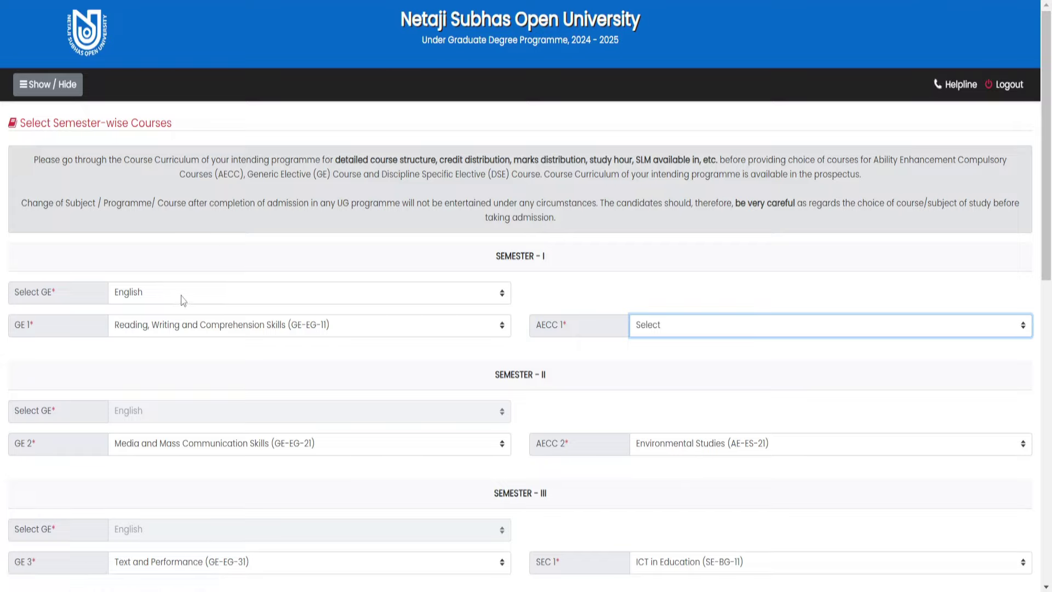
scroll(177, 318, down, 2)
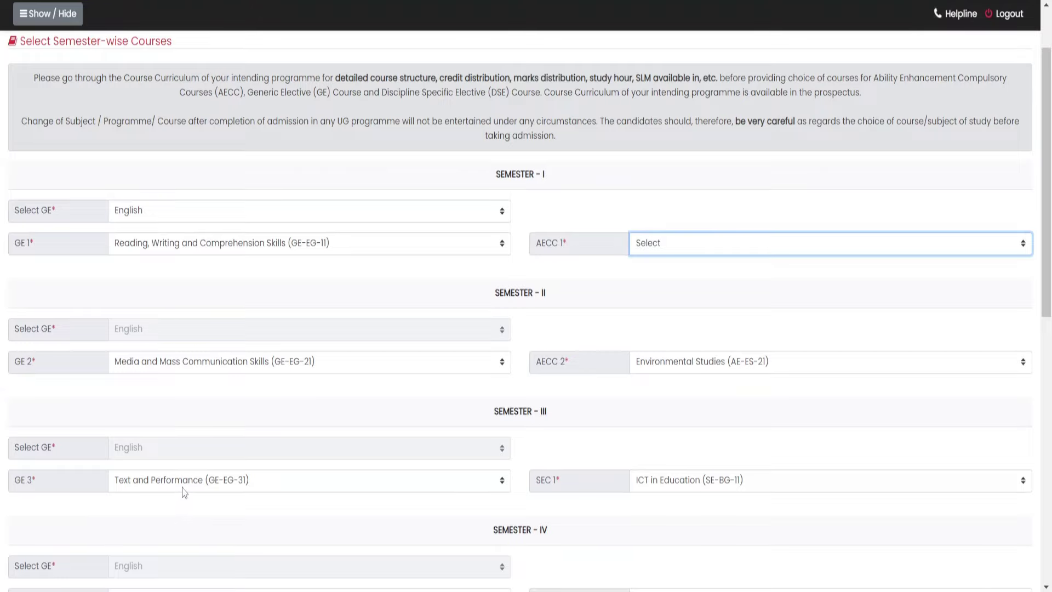
click(668, 252)
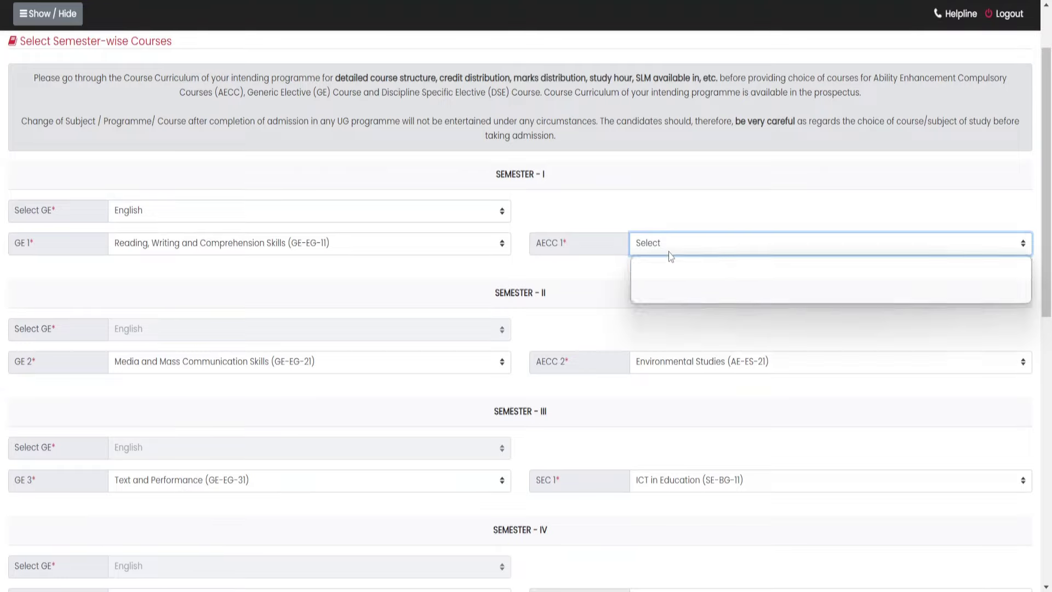
click(677, 279)
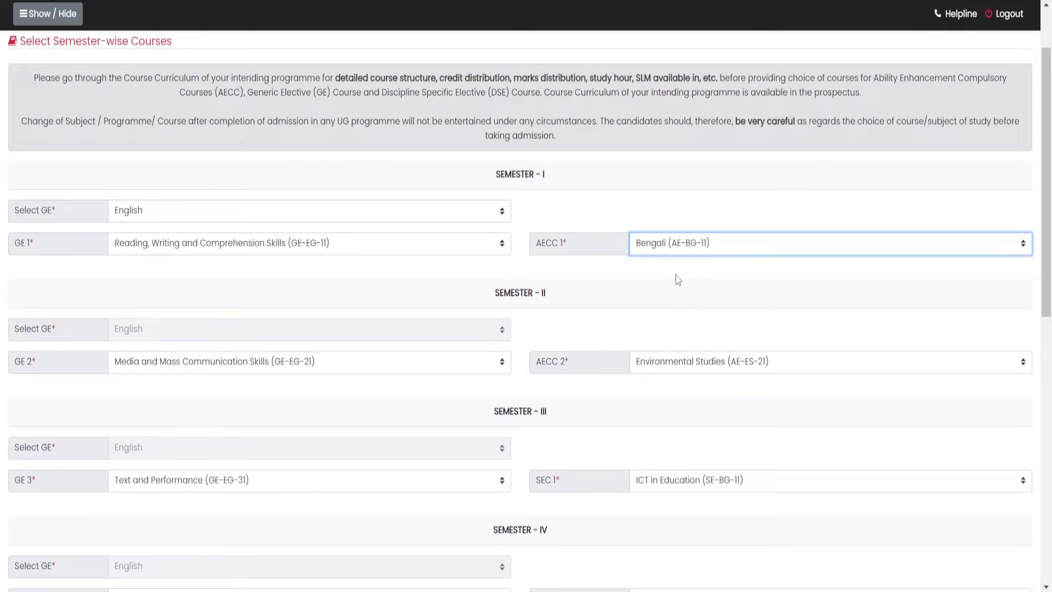
- Review the courses of the remaining semesters and choose Print SLM and E-SLM as the study material medium
scroll(648, 343, down, 3)
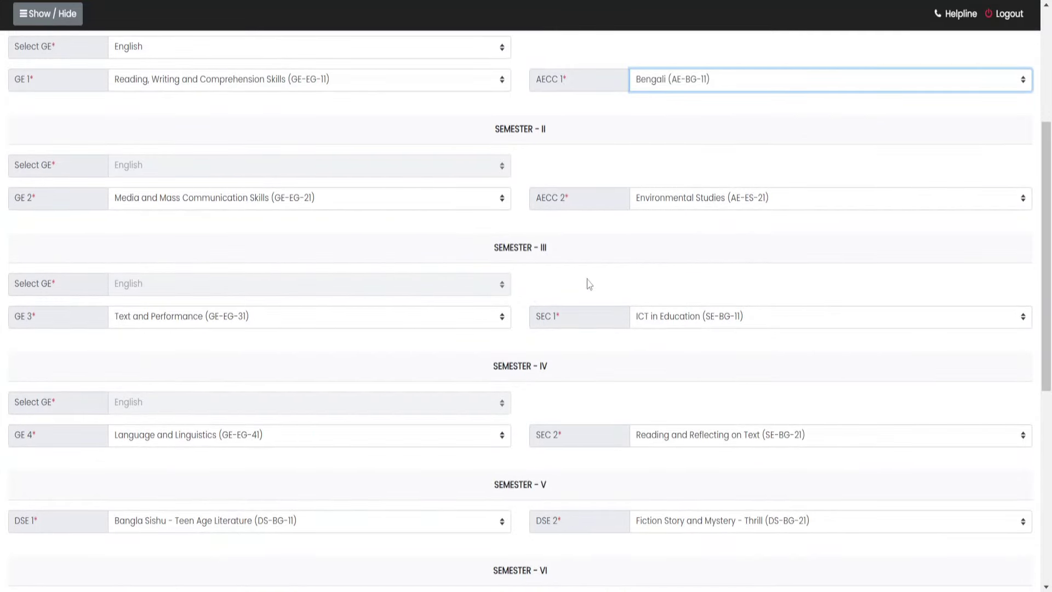
scroll(626, 304, down, 6)
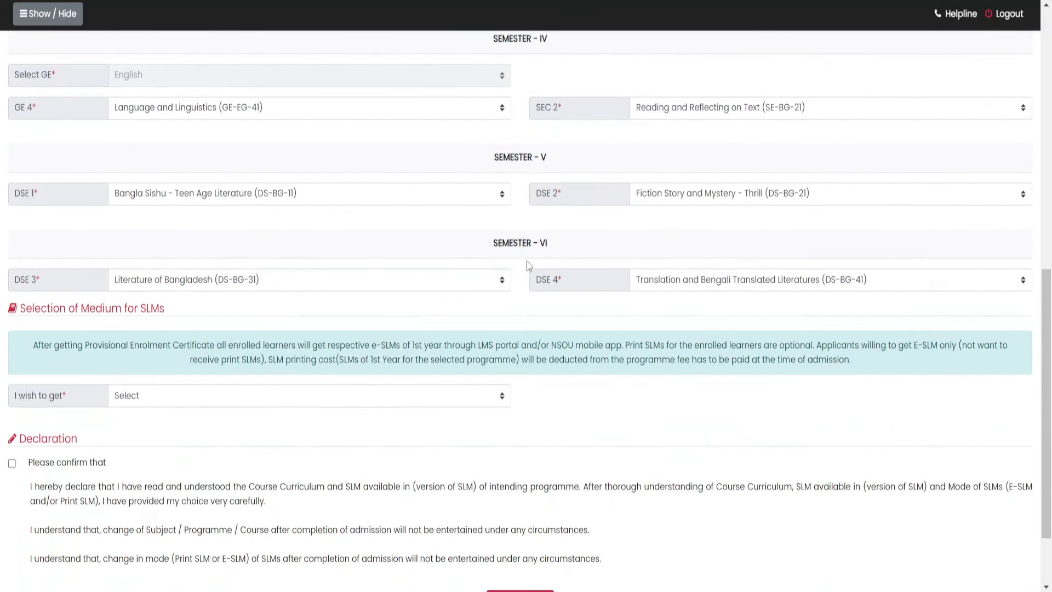
click(133, 395)
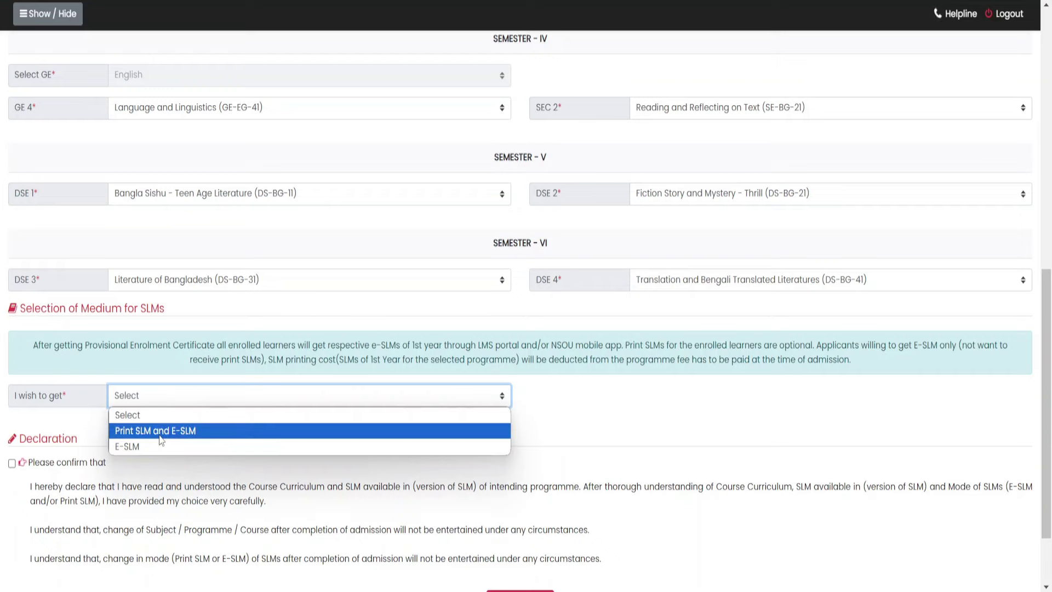
click(164, 431)
scroll(163, 438, down, 3)
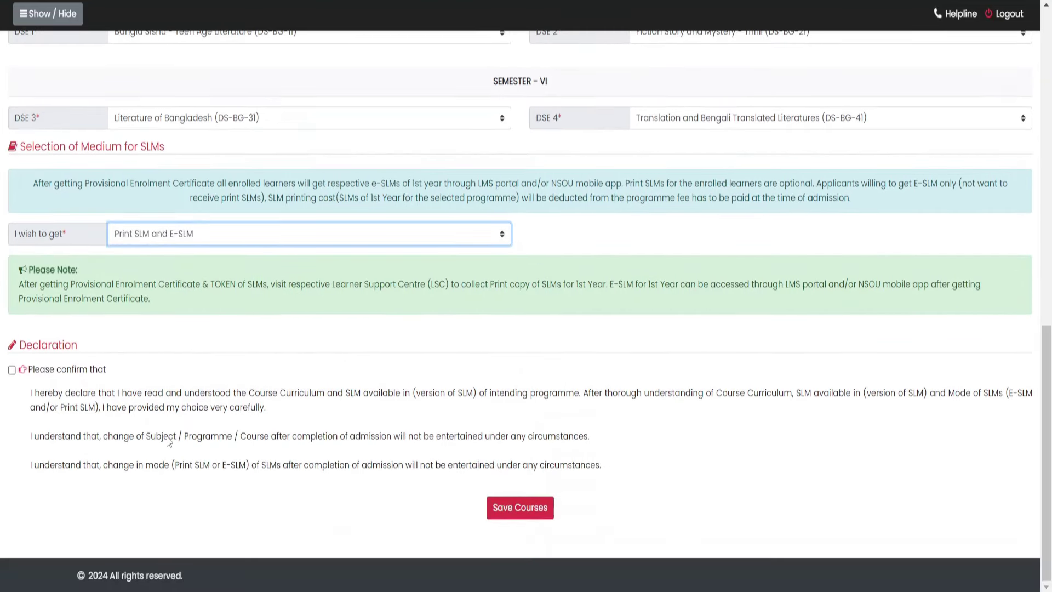
- Confirm the course selection's declaration and save the chosen courses
click(12, 369)
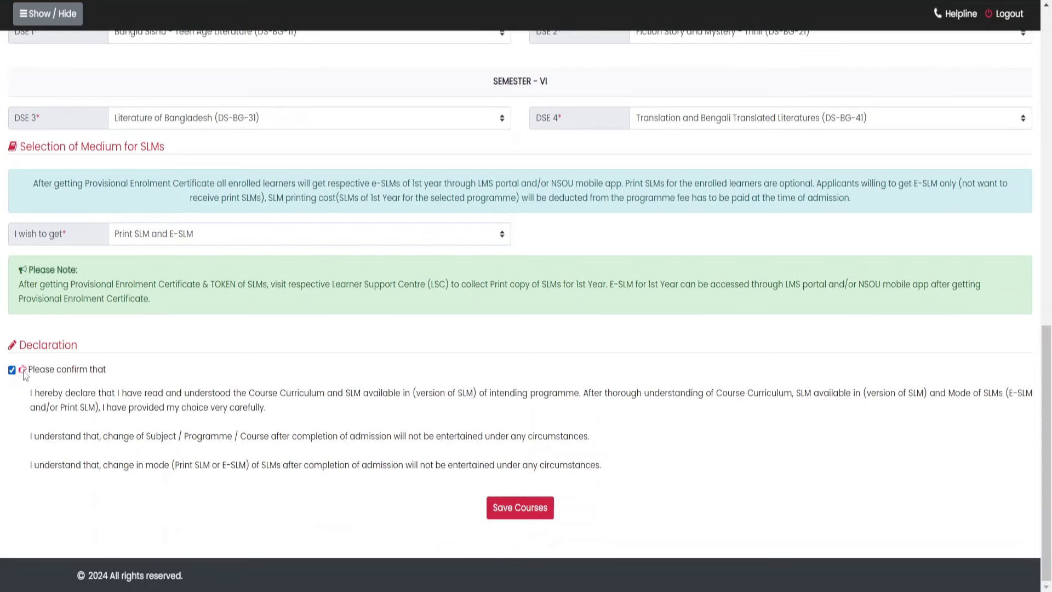
click(520, 508)
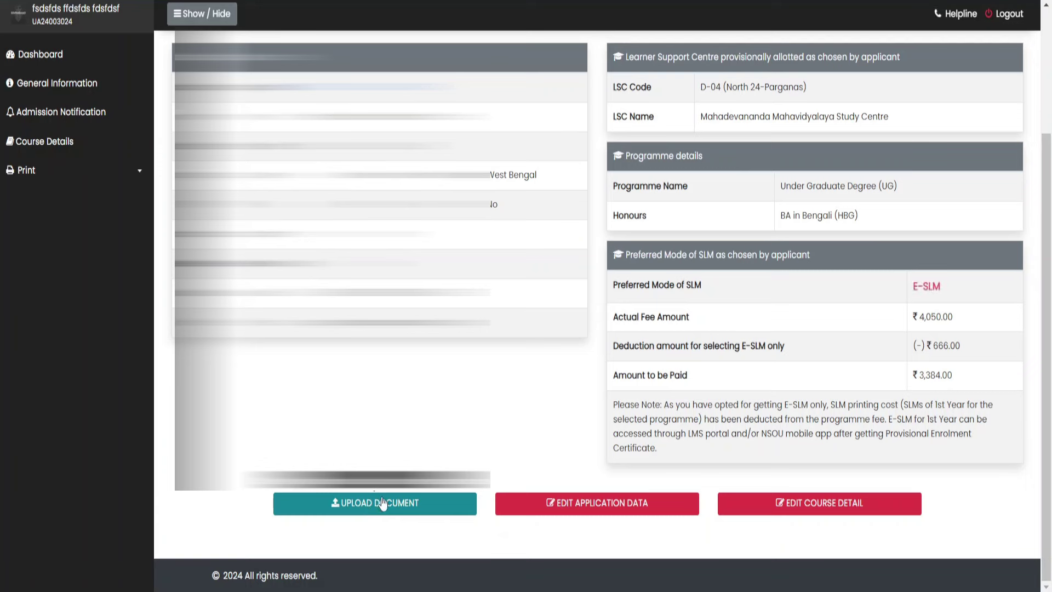
- Open the document upload form and submit it for the photograph, signature, name proof, age proof, Class 10 pass certificate and HS mark sheet
click(417, 502)
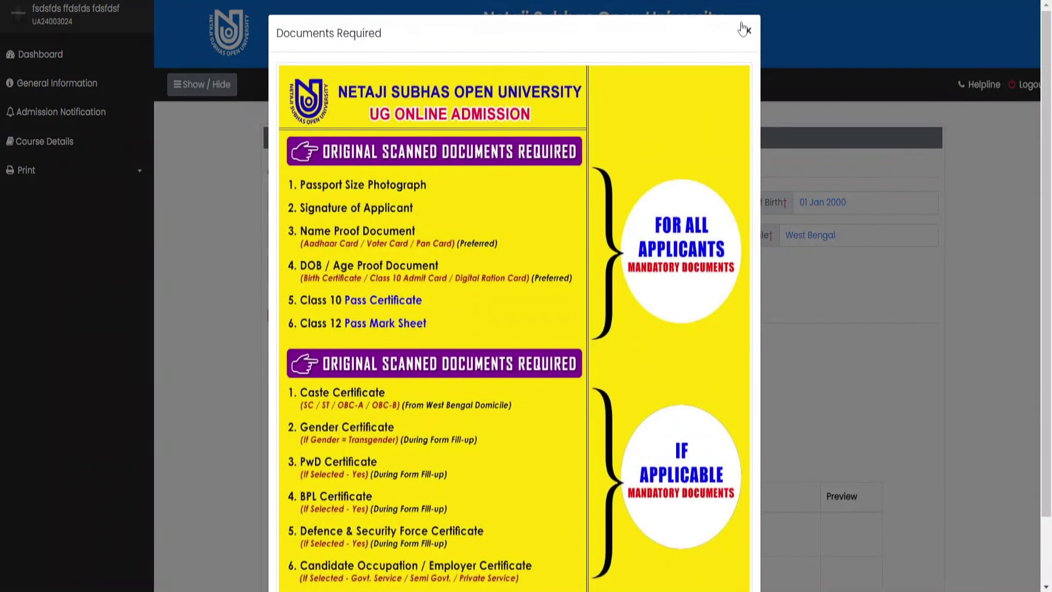
click(745, 30)
scroll(526, 188, down, 5)
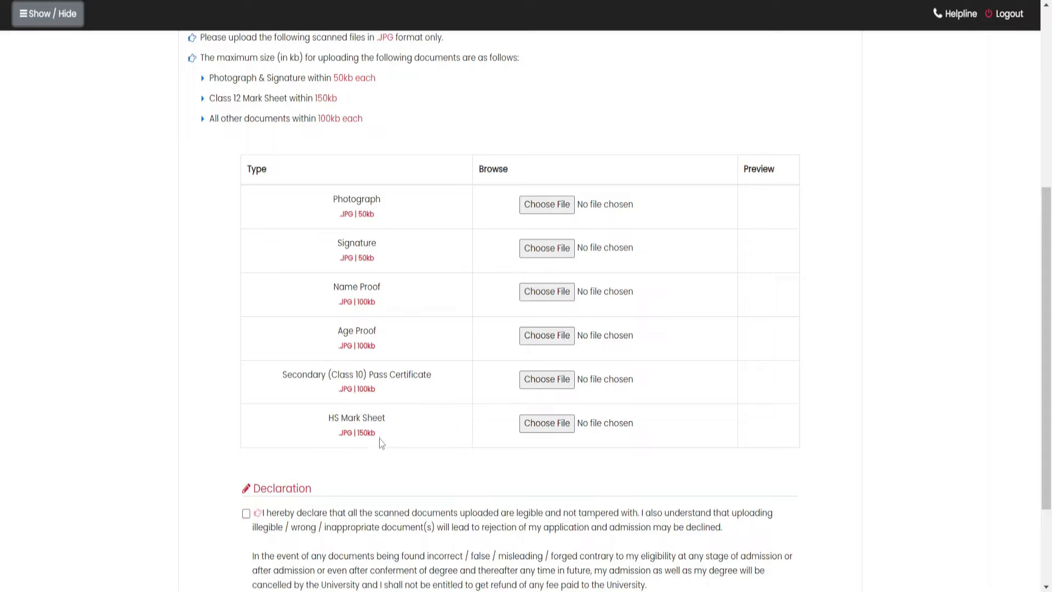
scroll(400, 402, down, 2)
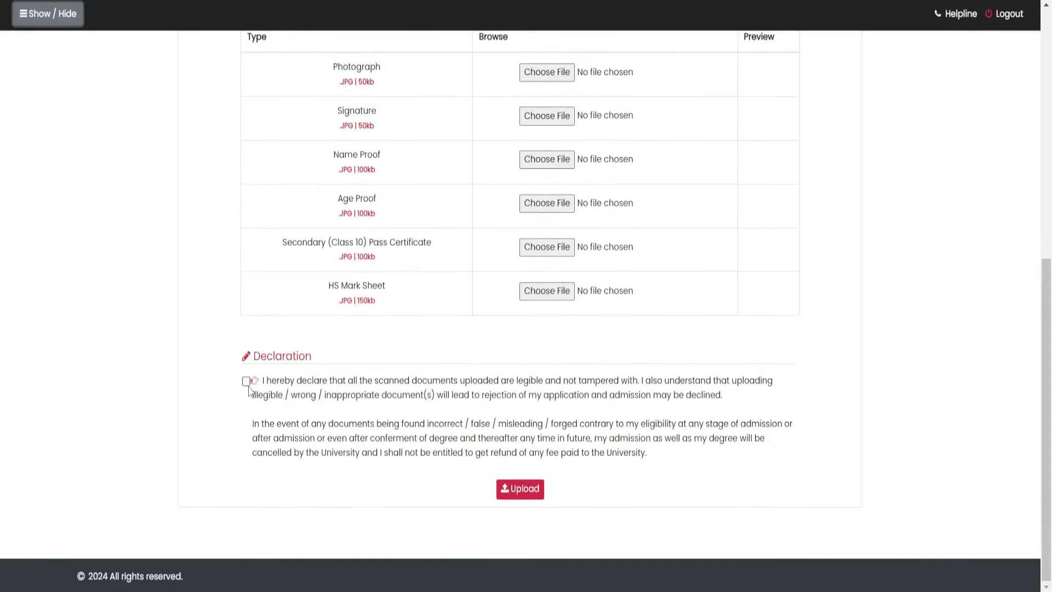
click(521, 490)
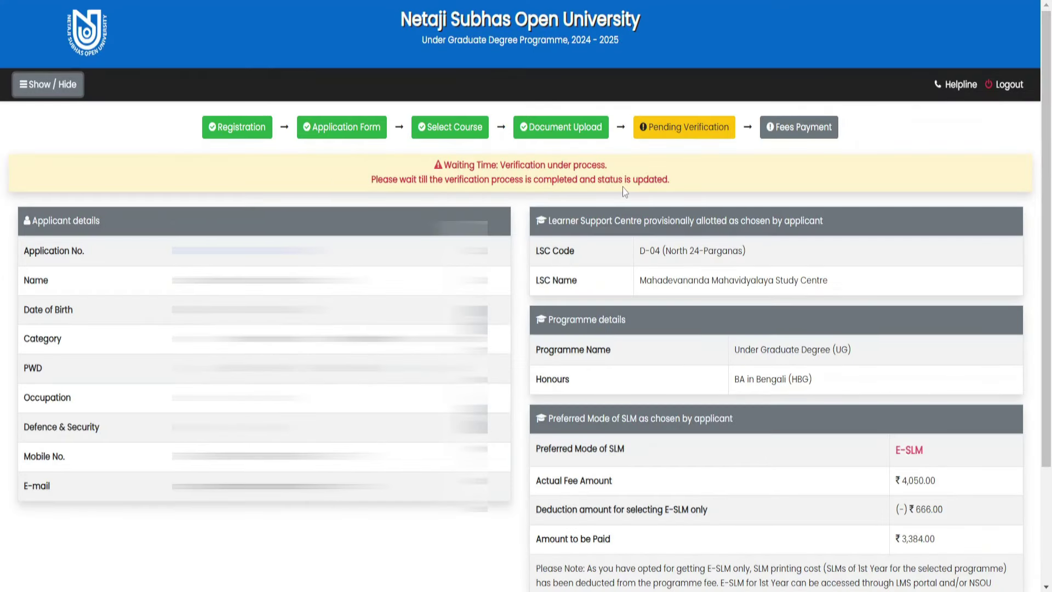